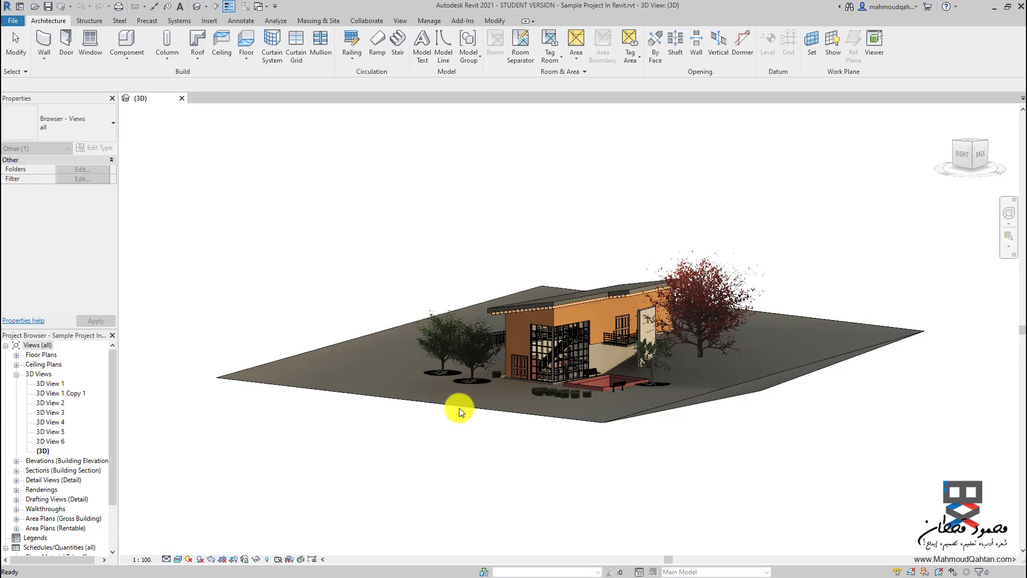
- Duplicate the default {3D} view and rename the copy to 'Exploded 3D View'
{"action": "right_click", "coordinate": [43, 451]}
{"action": "mouse_move", "coordinate": [82, 290]}
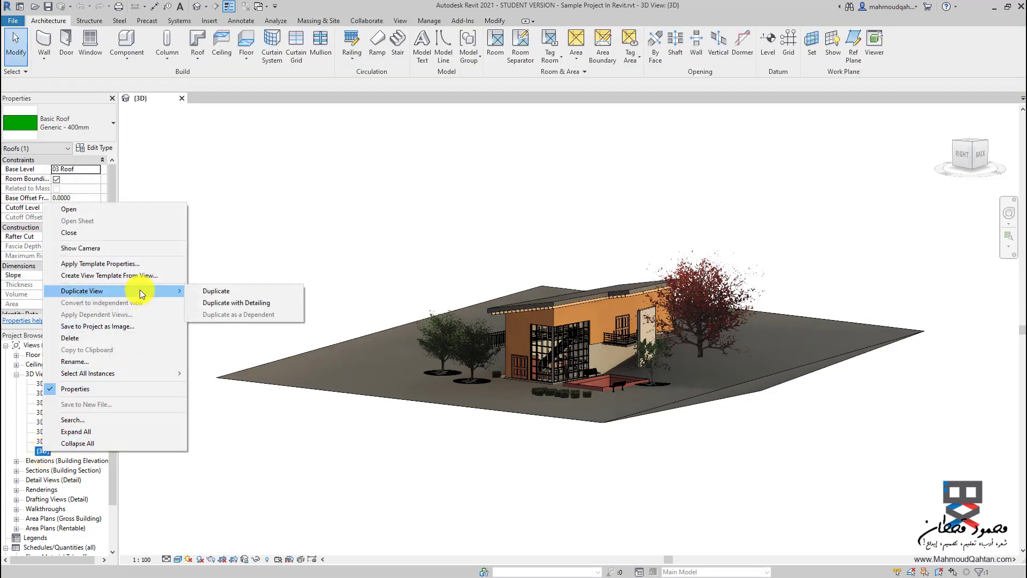
{"action": "left_click", "coordinate": [231, 291]}
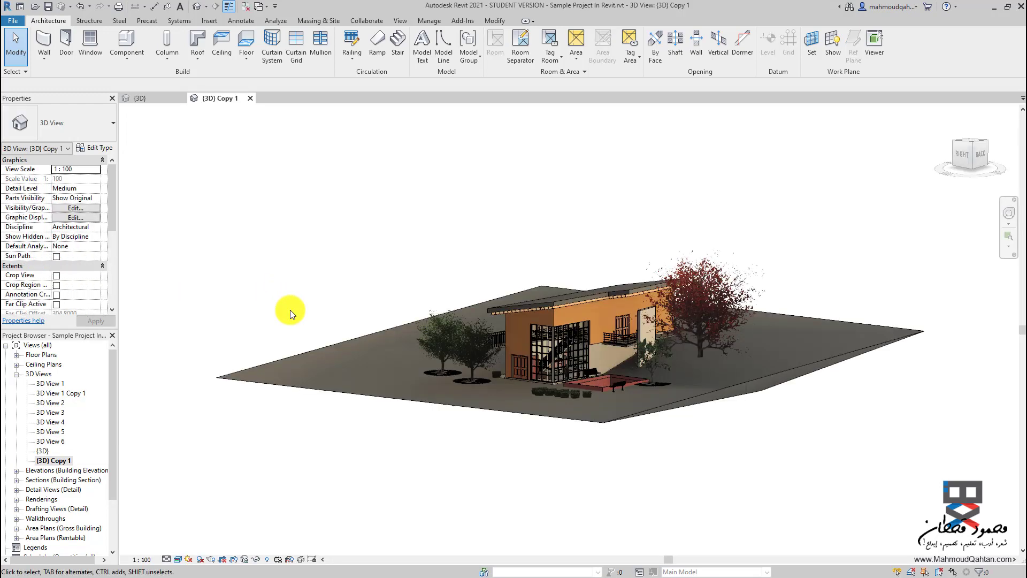
{"action": "right_click", "coordinate": [59, 461]}
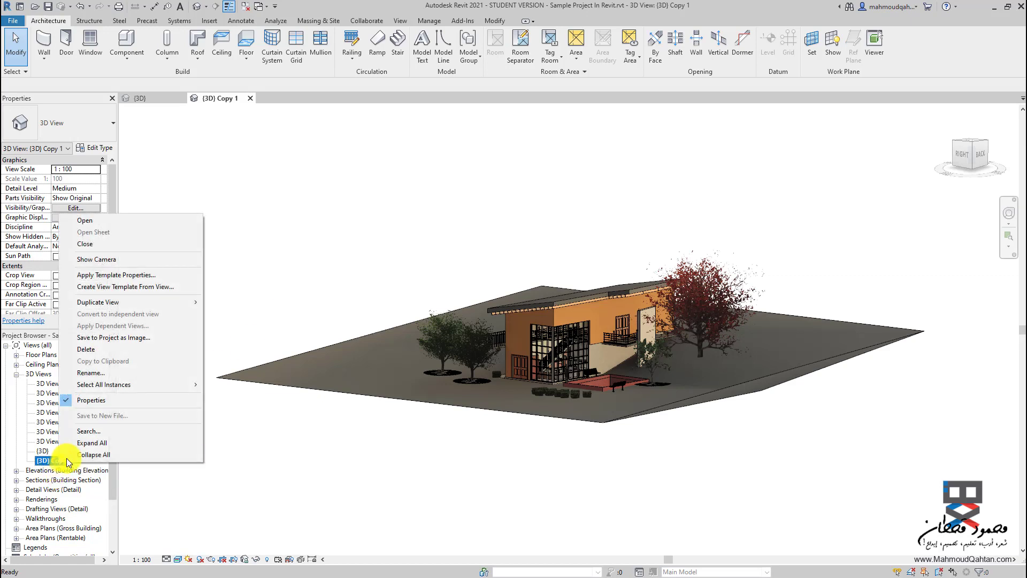
{"action": "left_click", "coordinate": [99, 373]}
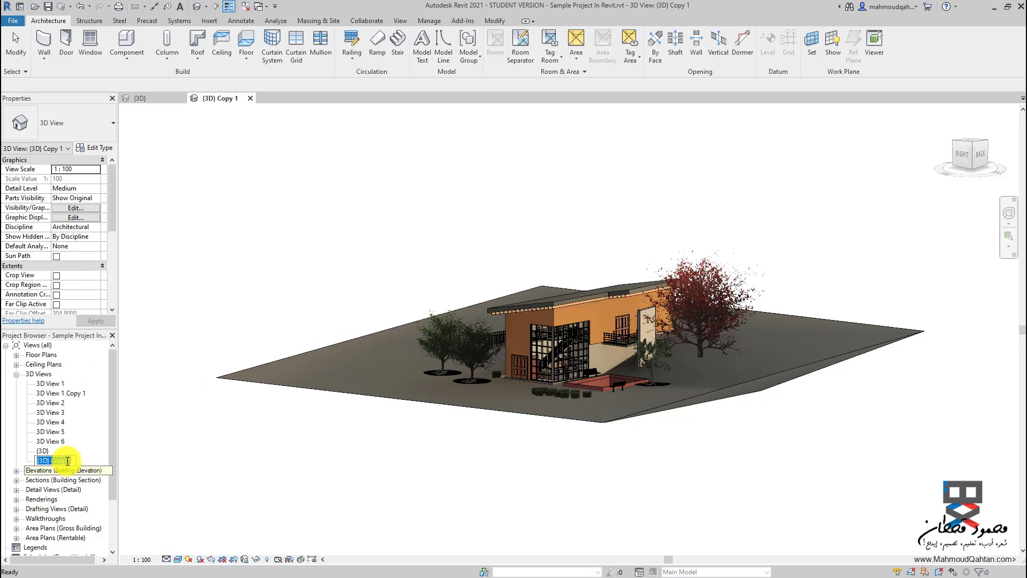
{"action": "right_click", "coordinate": [70, 459]}
{"action": "left_click", "coordinate": [108, 356]}
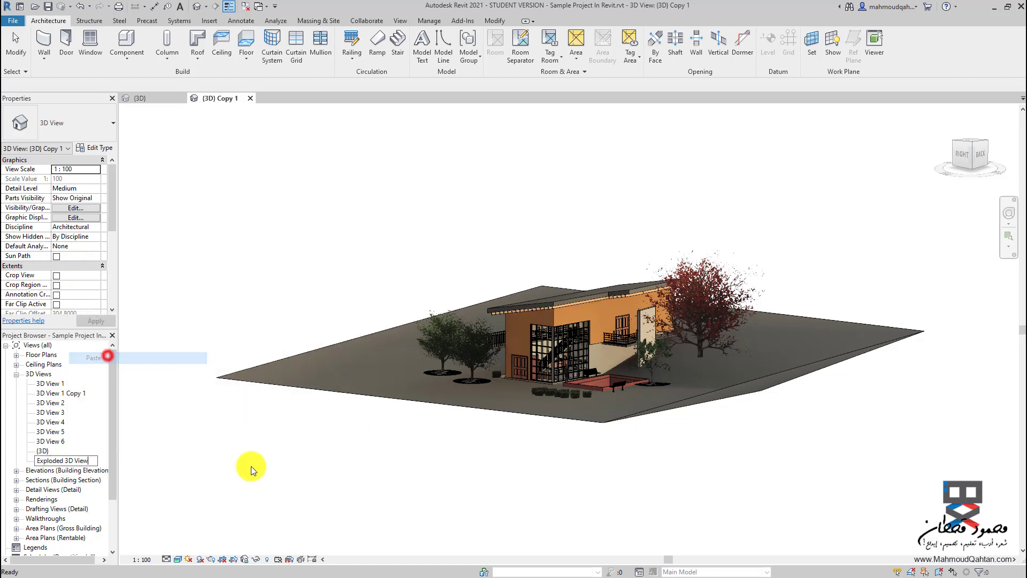
{"action": "left_click", "coordinate": [269, 474]}
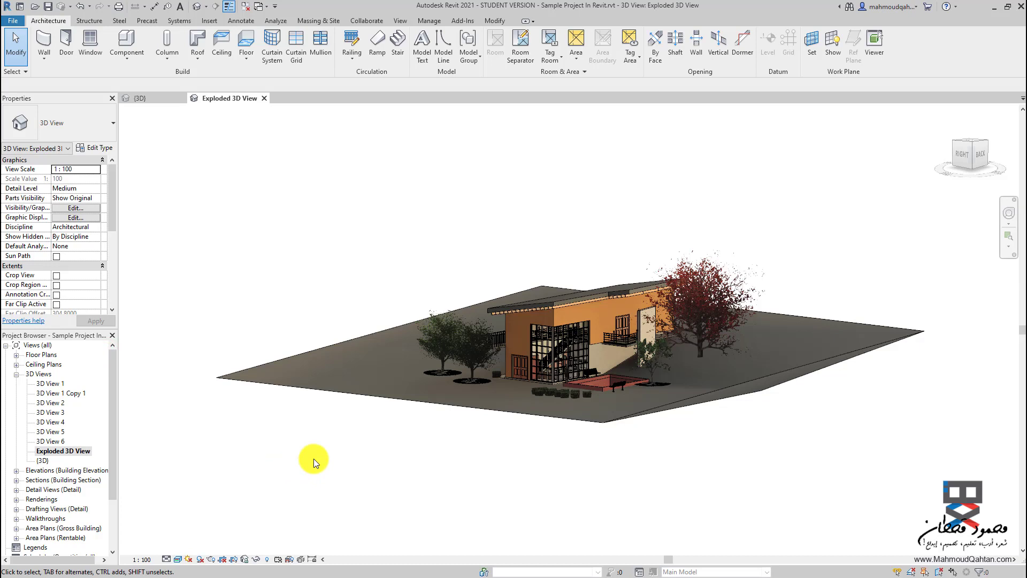
- Hide the trees and the topography surface in the exploded view
{"action": "left_click", "coordinate": [458, 336]}
{"action": "right_click", "coordinate": [458, 336]}
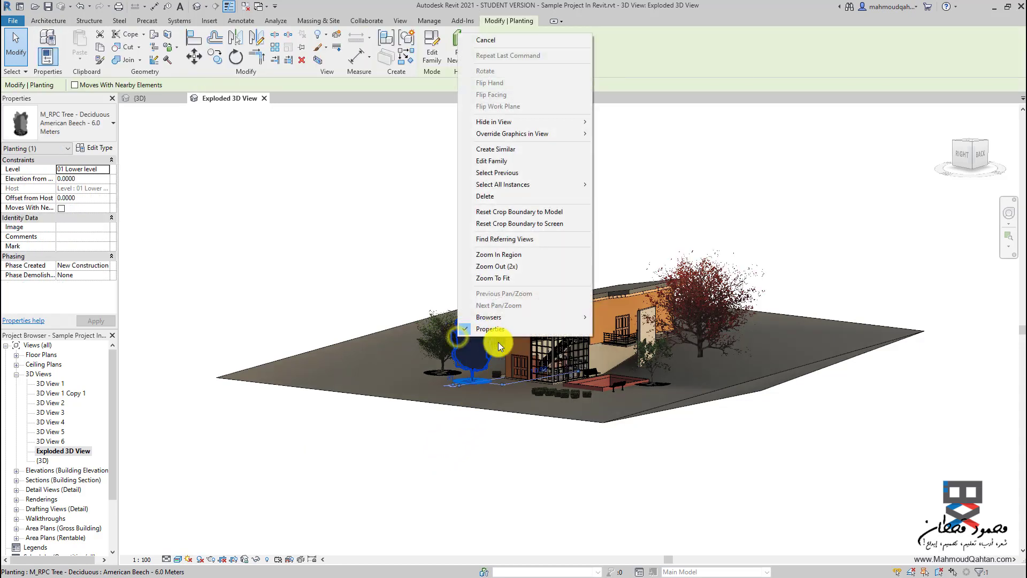
{"action": "mouse_move", "coordinate": [506, 122]}
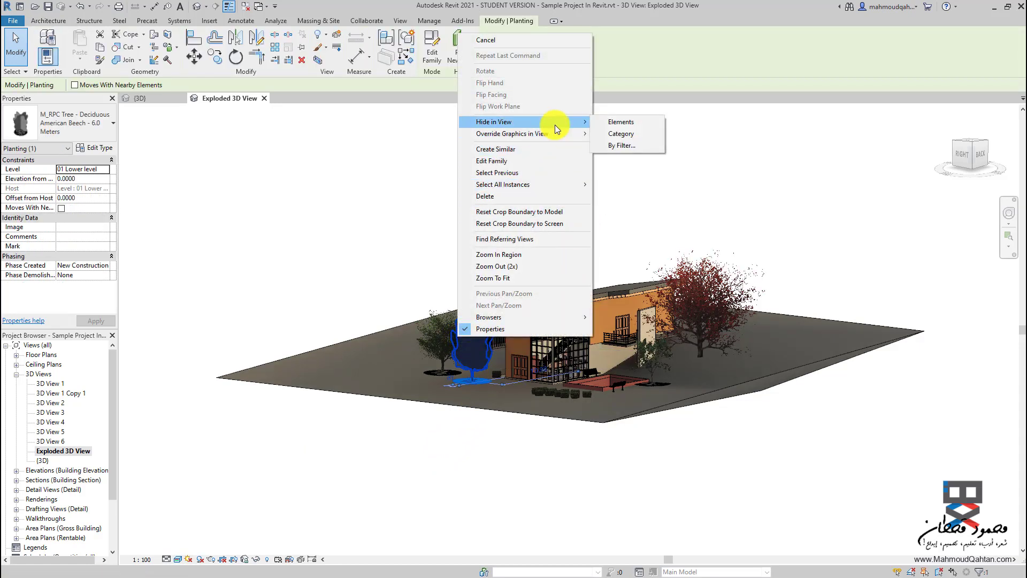
{"action": "left_click", "coordinate": [628, 136]}
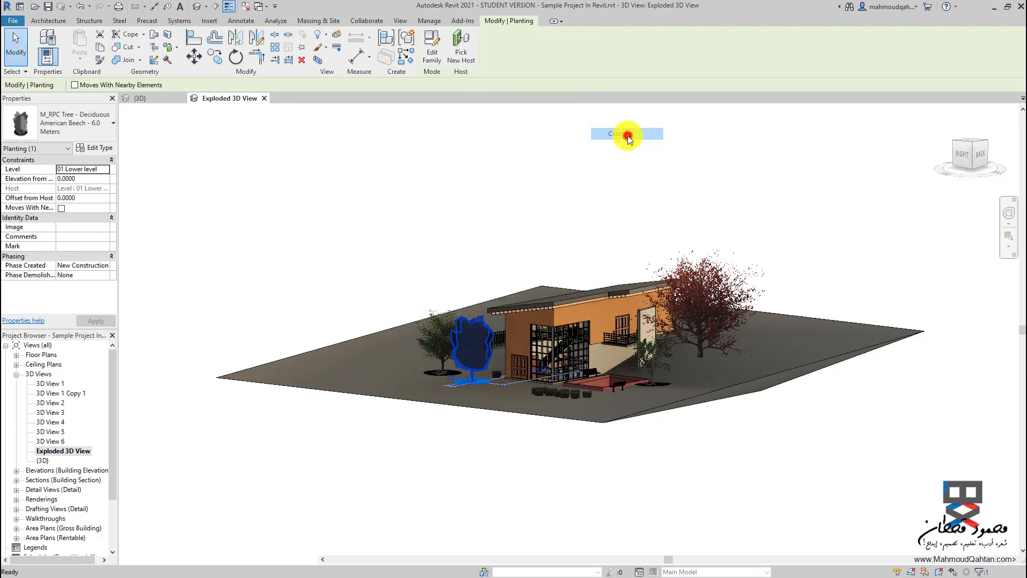
{"action": "left_click", "coordinate": [770, 420]}
{"action": "right_click", "coordinate": [744, 332]}
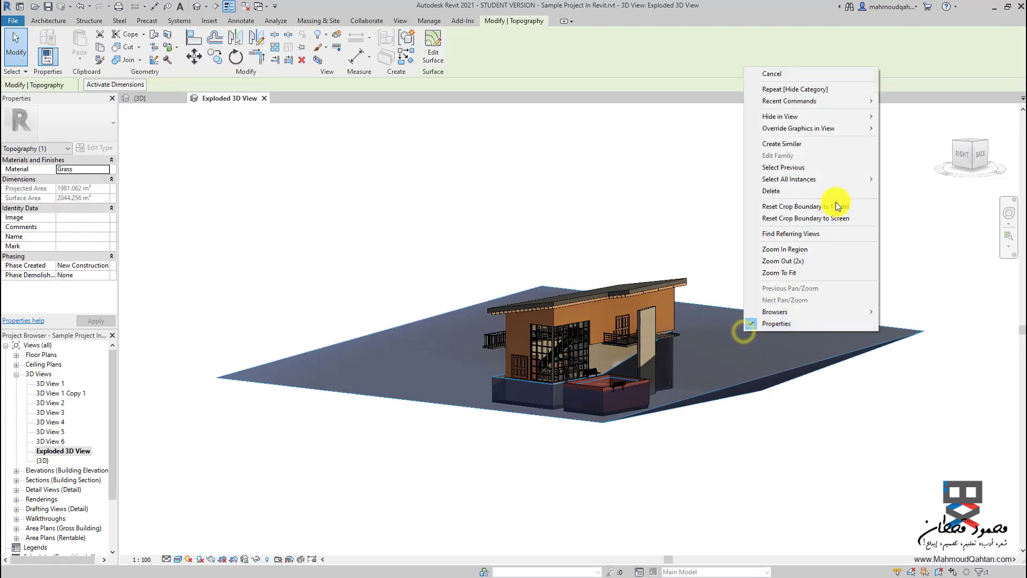
{"action": "mouse_move", "coordinate": [780, 116]}
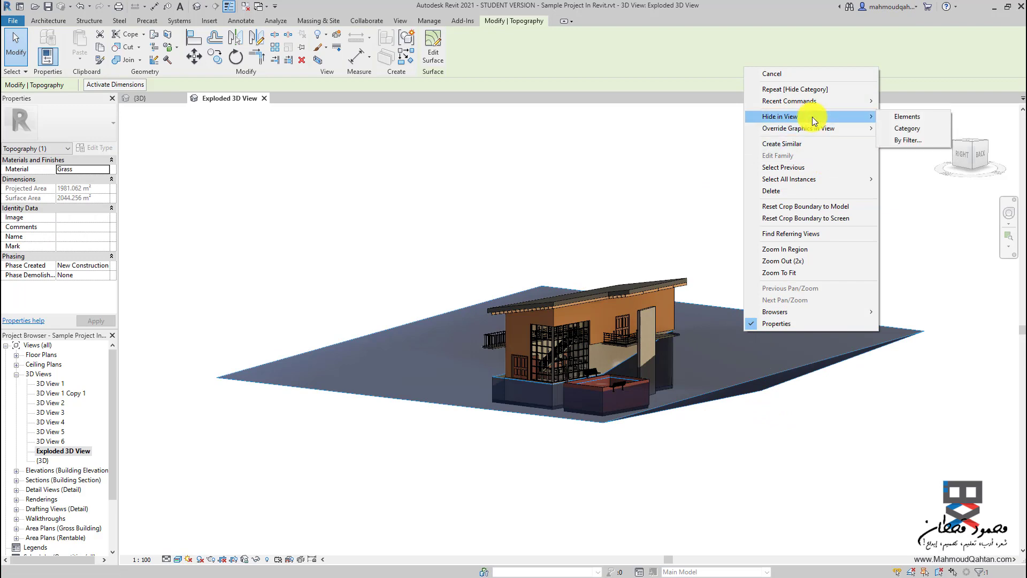
{"action": "left_click", "coordinate": [902, 116]}
- Hide the person figure and both park benches in the view
{"action": "scroll", "coordinate": [663, 386], "scroll_direction": "up", "scroll_amount": 4}
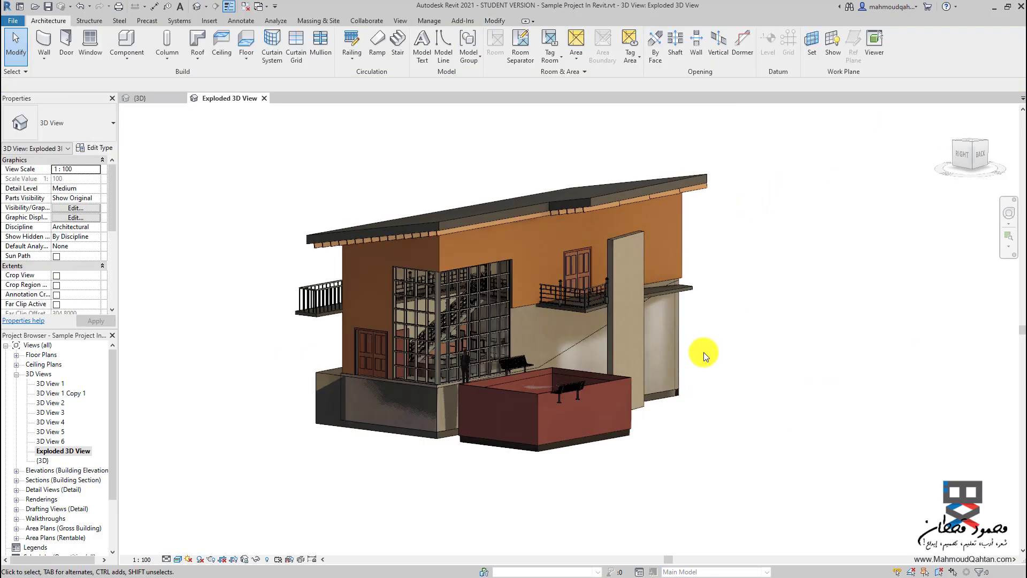
{"action": "left_click", "coordinate": [464, 362]}
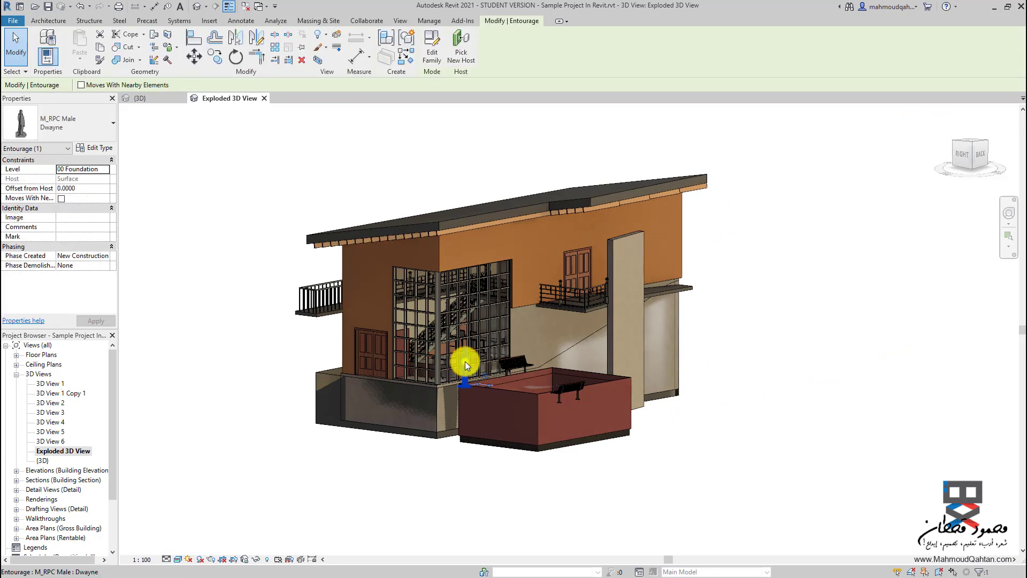
{"action": "right_click", "coordinate": [464, 361]}
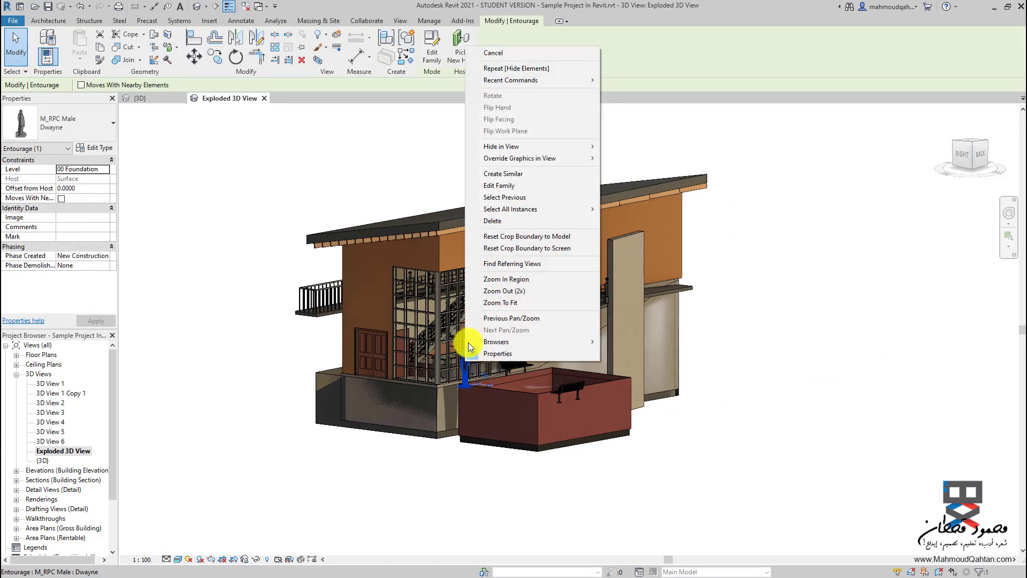
{"action": "mouse_move", "coordinate": [502, 146]}
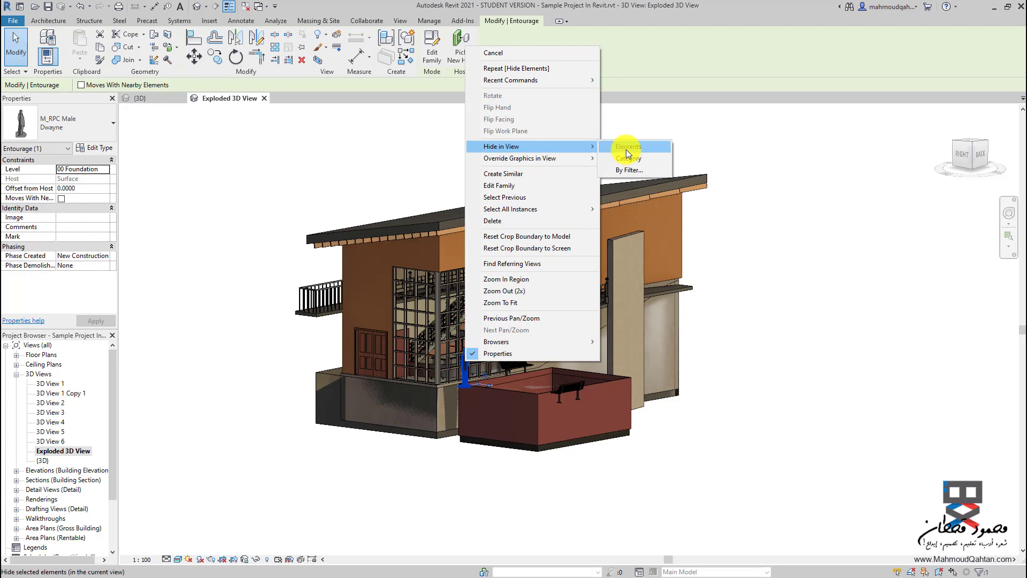
{"action": "left_click", "coordinate": [626, 149]}
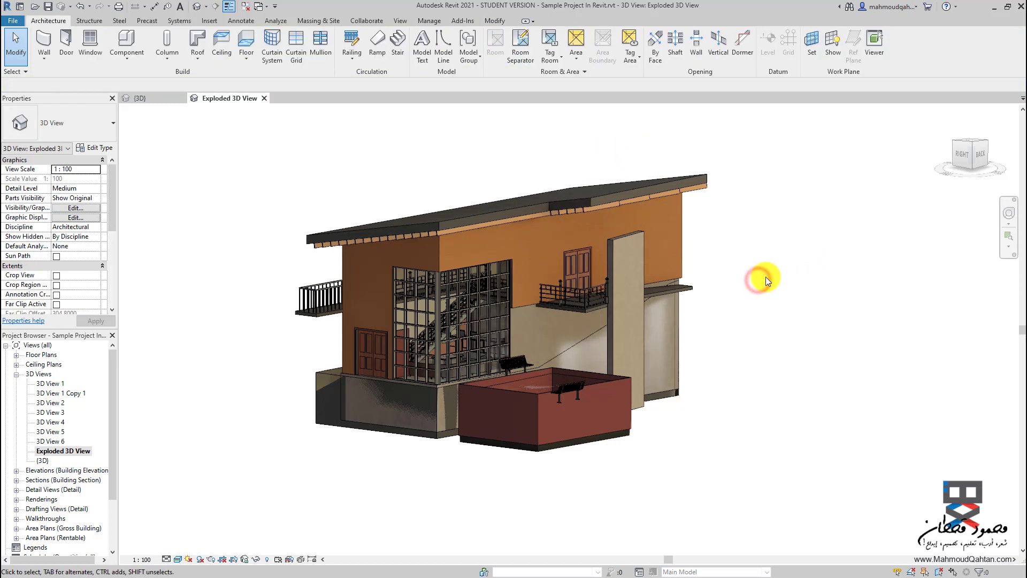
{"action": "left_click", "coordinate": [576, 385]}
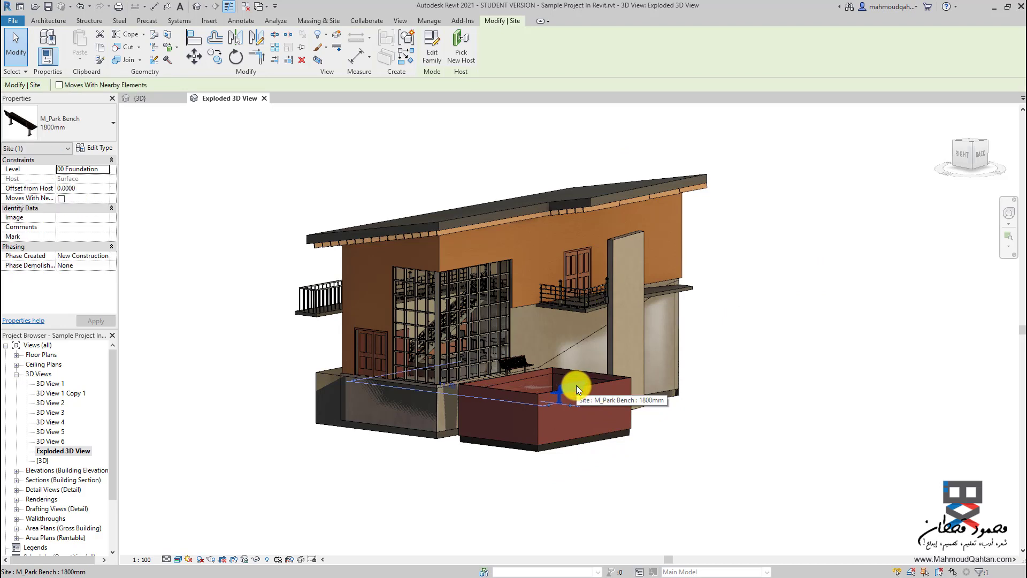
{"action": "left_click", "coordinate": [524, 360], "text": "ctrl"}
{"action": "right_click", "coordinate": [524, 361]}
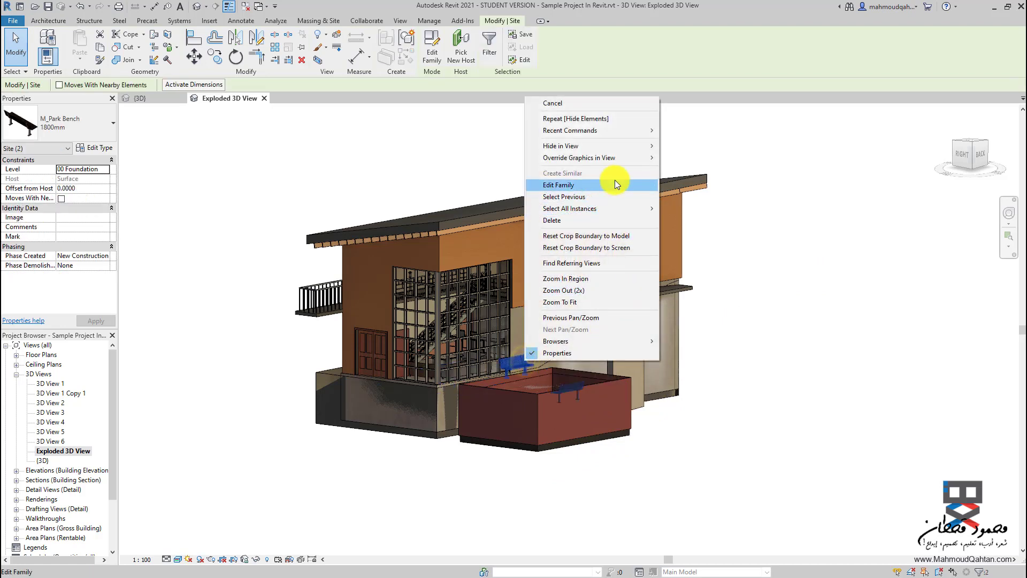
{"action": "mouse_move", "coordinate": [578, 145]}
{"action": "left_click", "coordinate": [699, 147]}
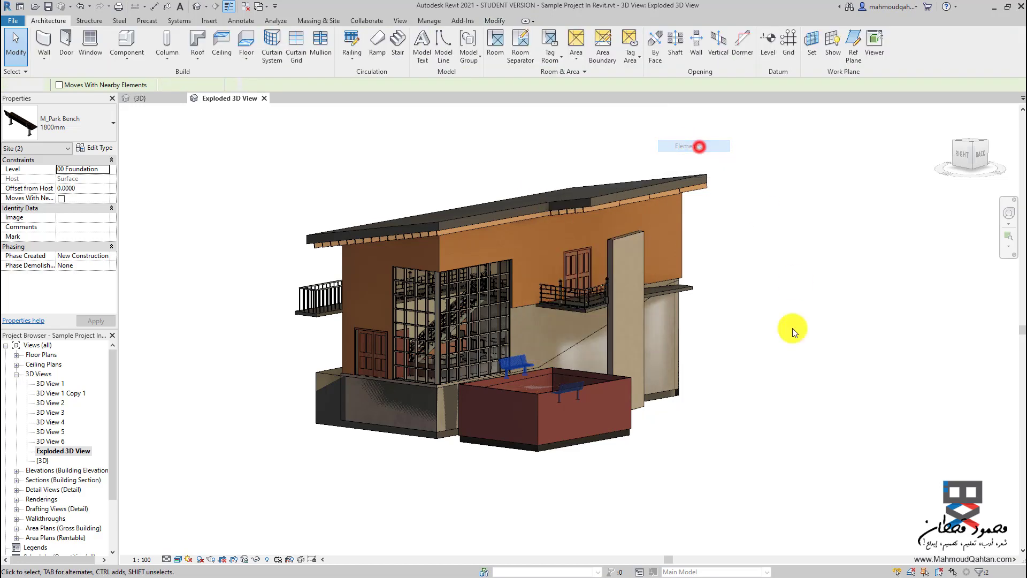
{"action": "left_click", "coordinate": [786, 379]}
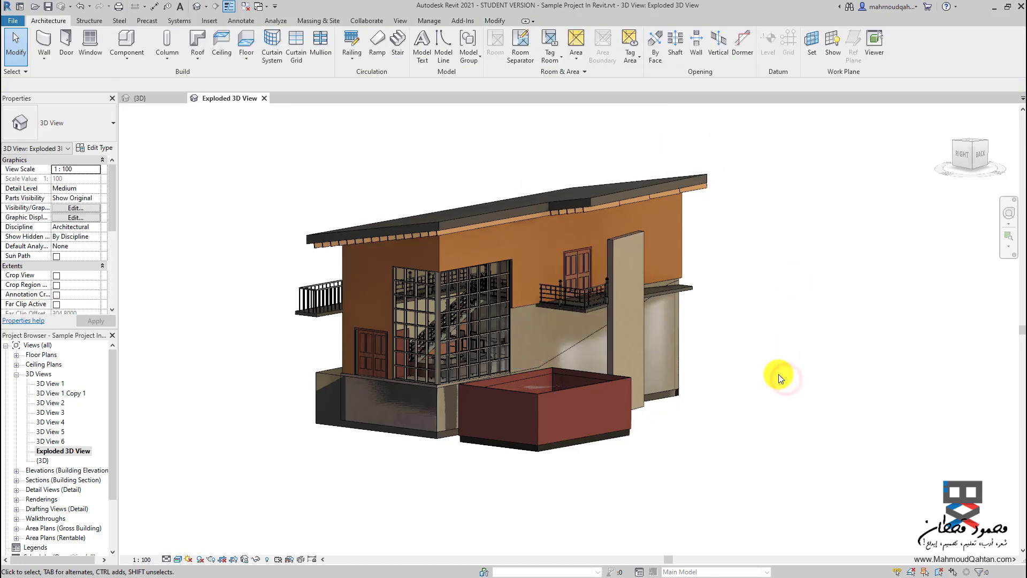
- Make the roof a displaced element
{"action": "scroll", "coordinate": [766, 370], "scroll_direction": "down", "scroll_amount": 2}
{"action": "scroll", "coordinate": [747, 342], "scroll_direction": "down", "scroll_amount": 2}
{"action": "scroll", "coordinate": [688, 413], "scroll_direction": "down", "scroll_amount": 1}
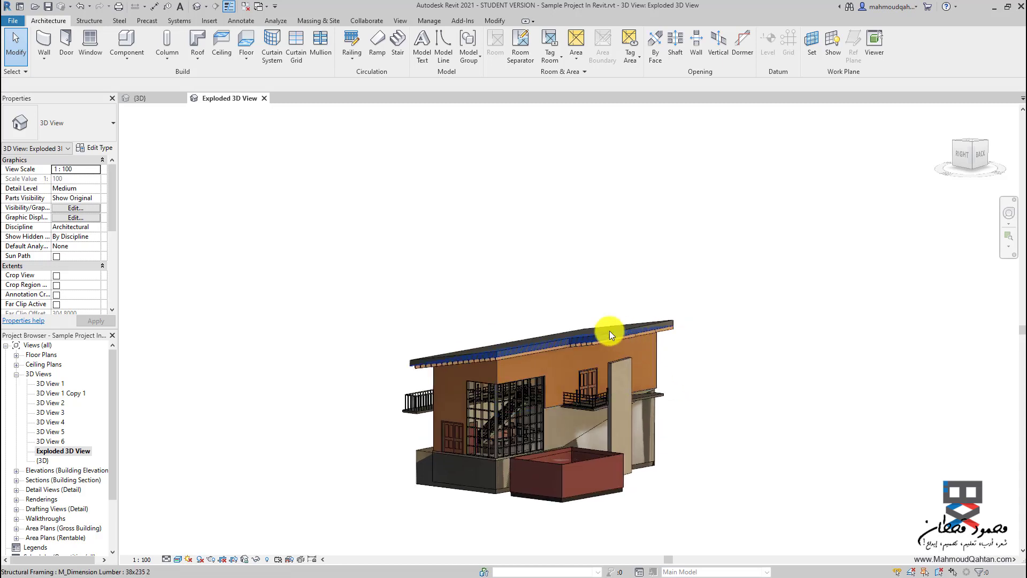
{"action": "left_click", "coordinate": [609, 330]}
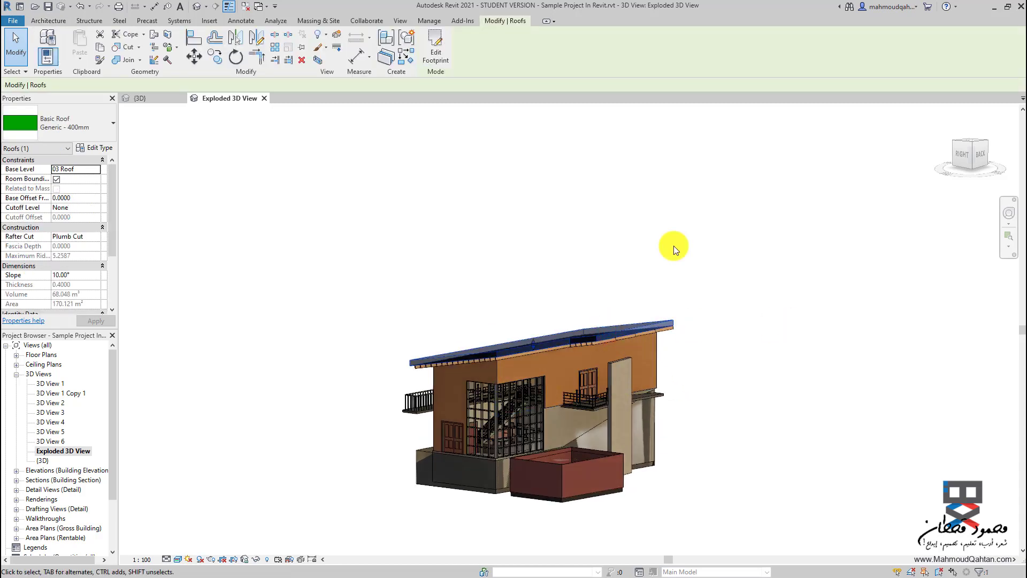
{"action": "left_click", "coordinate": [337, 36]}
- Drag the displaced roof high above the house and pick a roof framing beam
{"action": "mouse_move", "coordinate": [645, 217]}
{"action": "middle_mouse_down", "text": "shift"}
{"action": "mouse_move", "coordinate": [655, 290]}
{"action": "mouse_move", "coordinate": [639, 337]}
{"action": "middle_mouse_up", "text": "shift"}
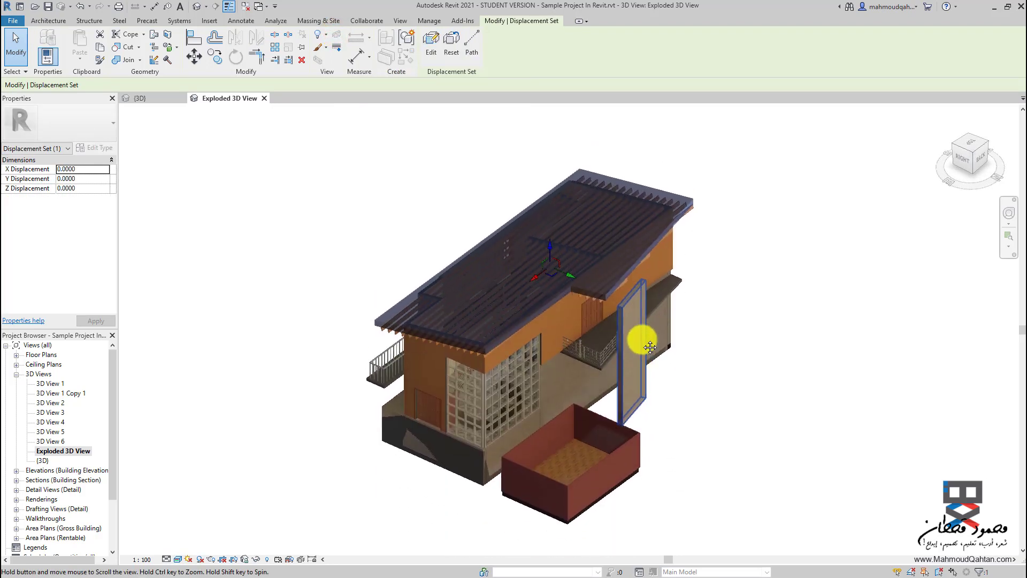
{"action": "scroll", "coordinate": [642, 335], "scroll_direction": "down", "scroll_amount": 2}
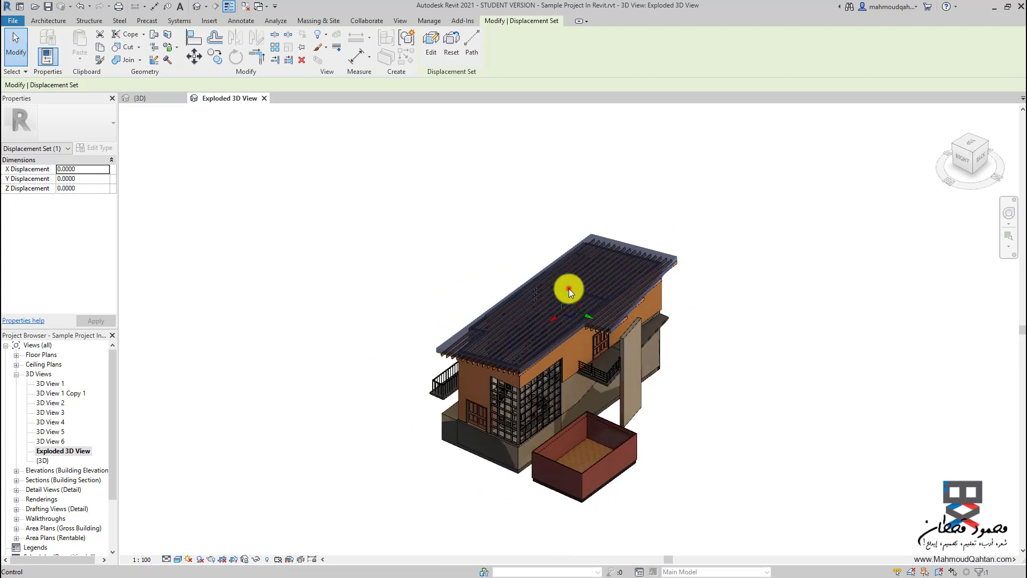
{"action": "left_click_drag", "start_coordinate": [571, 292], "coordinate": [570, 176]}
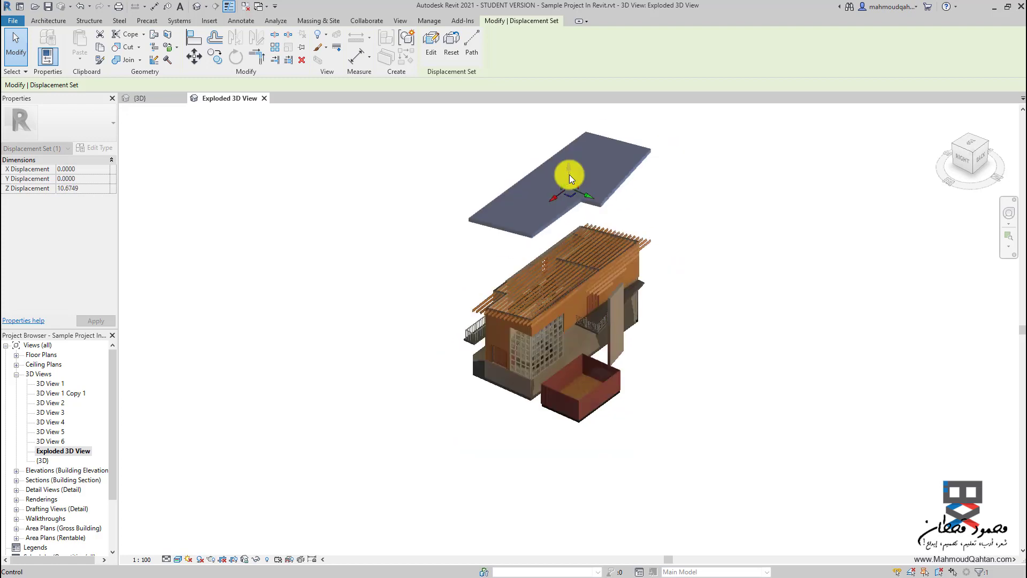
{"action": "scroll", "coordinate": [569, 175], "scroll_direction": "down", "scroll_amount": 2}
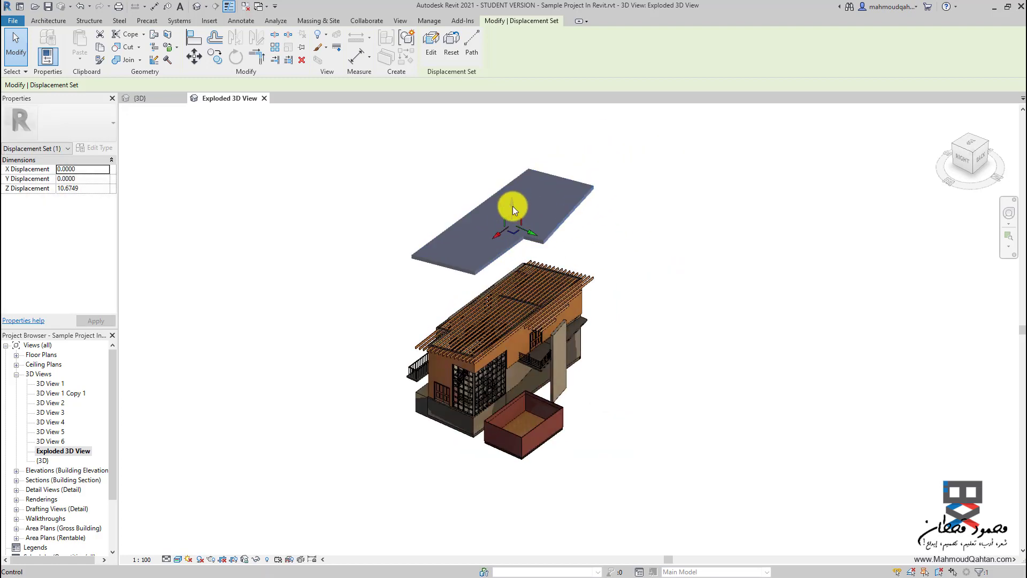
{"action": "left_click_drag", "start_coordinate": [515, 206], "coordinate": [513, 157]}
{"action": "left_click", "coordinate": [650, 265]}
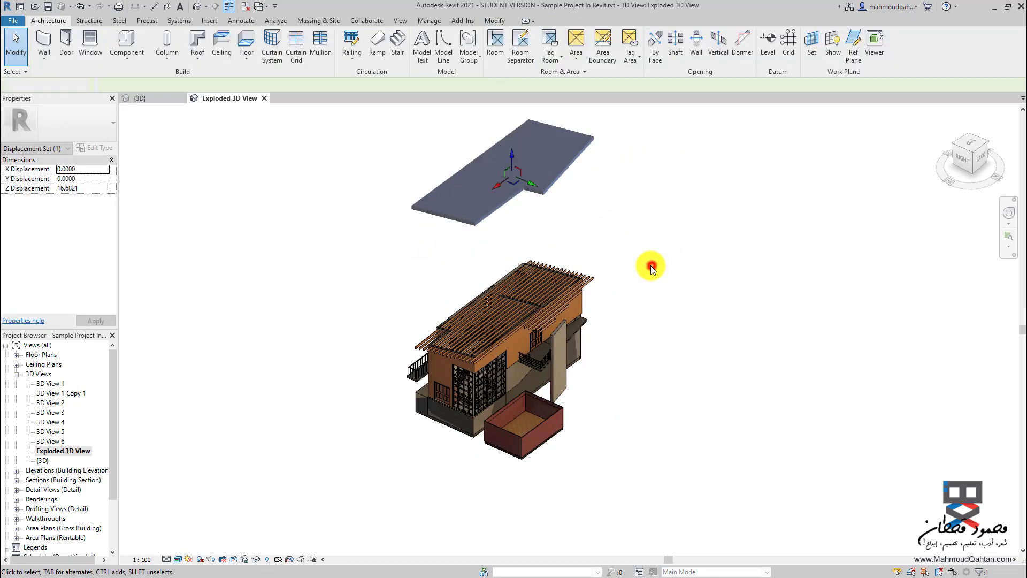
{"action": "left_click", "coordinate": [559, 282]}
- Select all visible roof framing members and lift them as a displaced layer above the house
{"action": "right_click", "coordinate": [560, 283]}
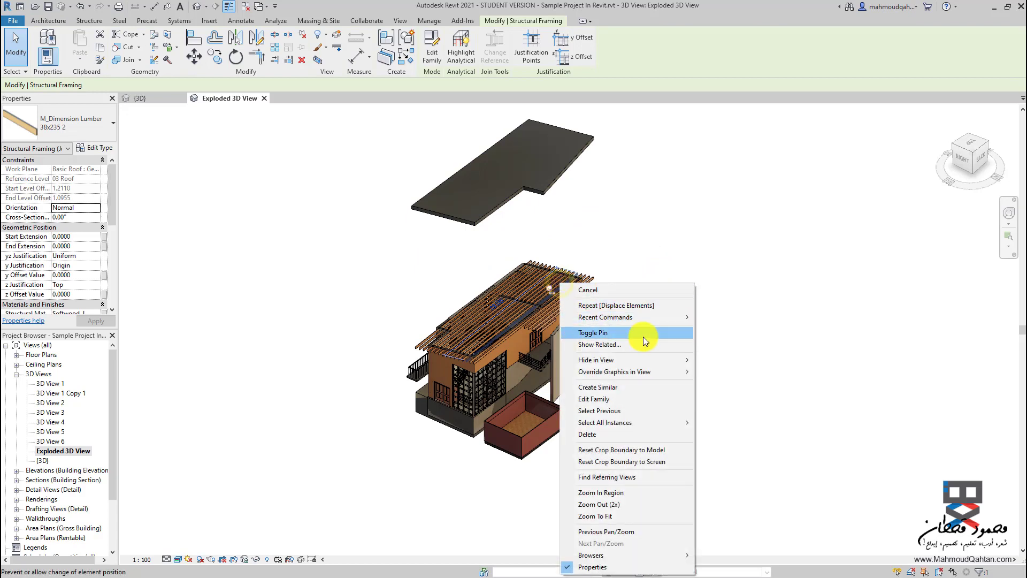
{"action": "mouse_move", "coordinate": [605, 422]}
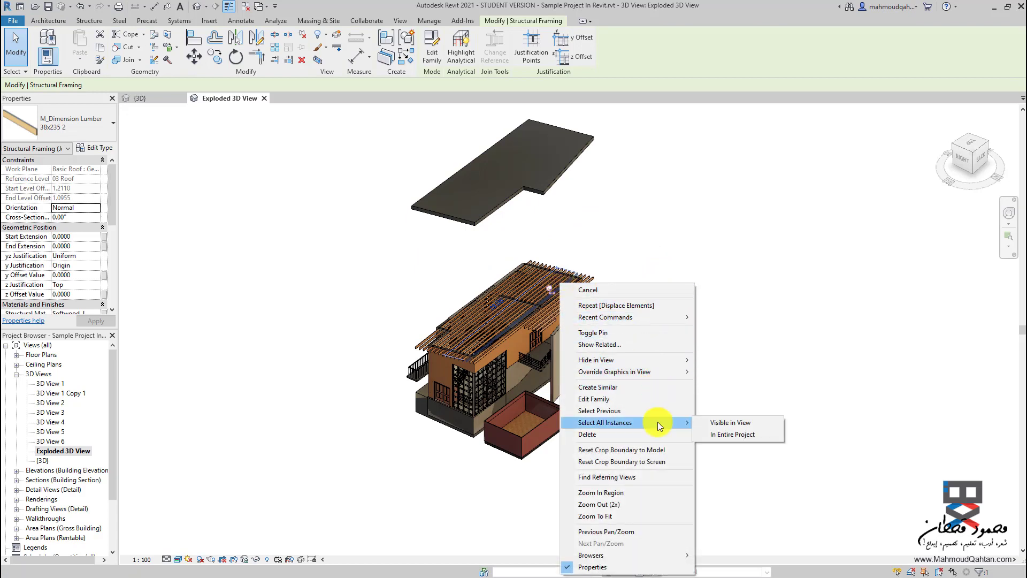
{"action": "left_click", "coordinate": [736, 423]}
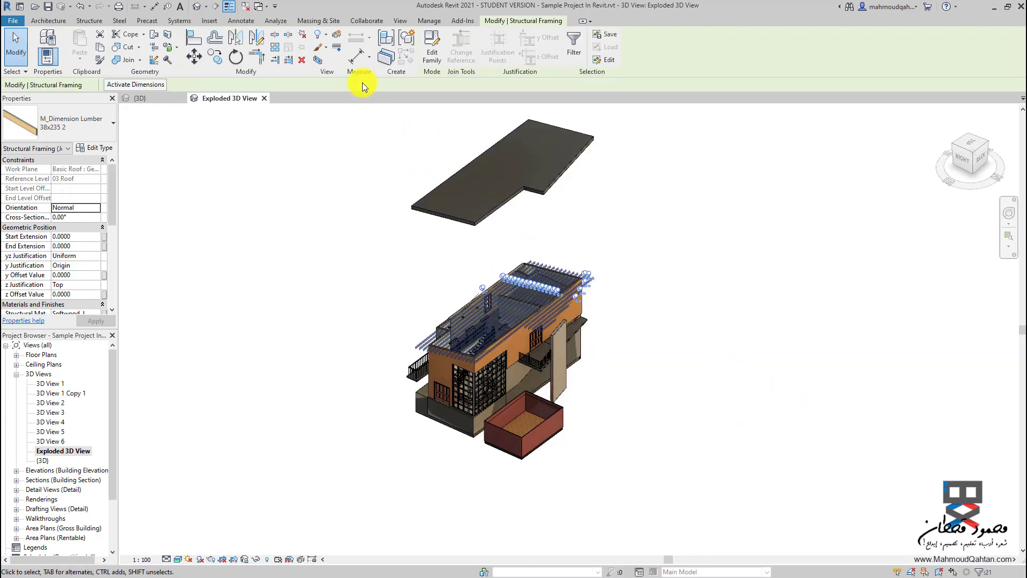
{"action": "left_click", "coordinate": [337, 34]}
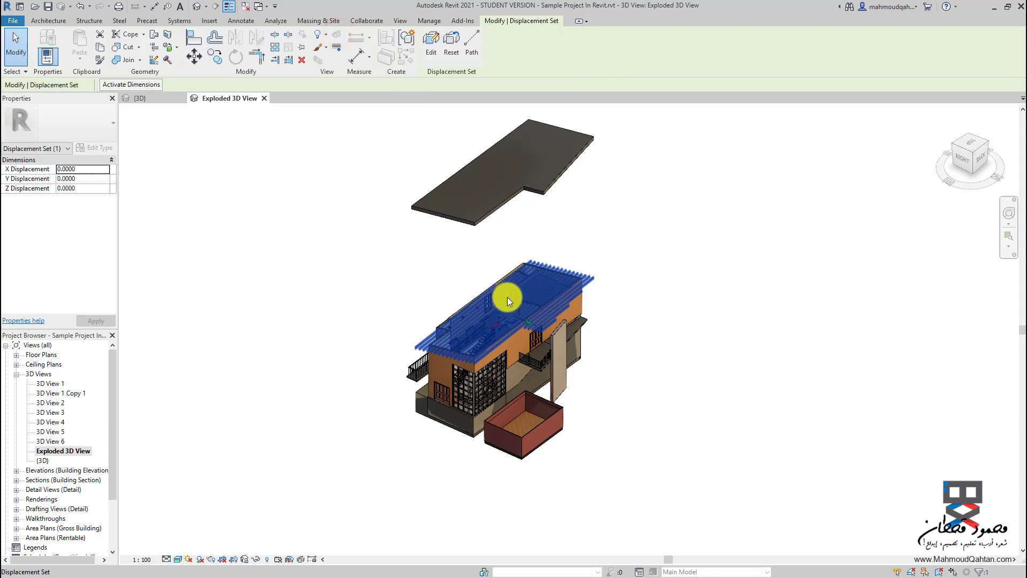
{"action": "mouse_move", "coordinate": [509, 293]}
{"action": "left_mouse_down"}
{"action": "mouse_move", "coordinate": [509, 240]}
{"action": "mouse_move", "coordinate": [525, 232]}
{"action": "left_mouse_up"}
{"action": "left_click", "coordinate": [692, 251]}
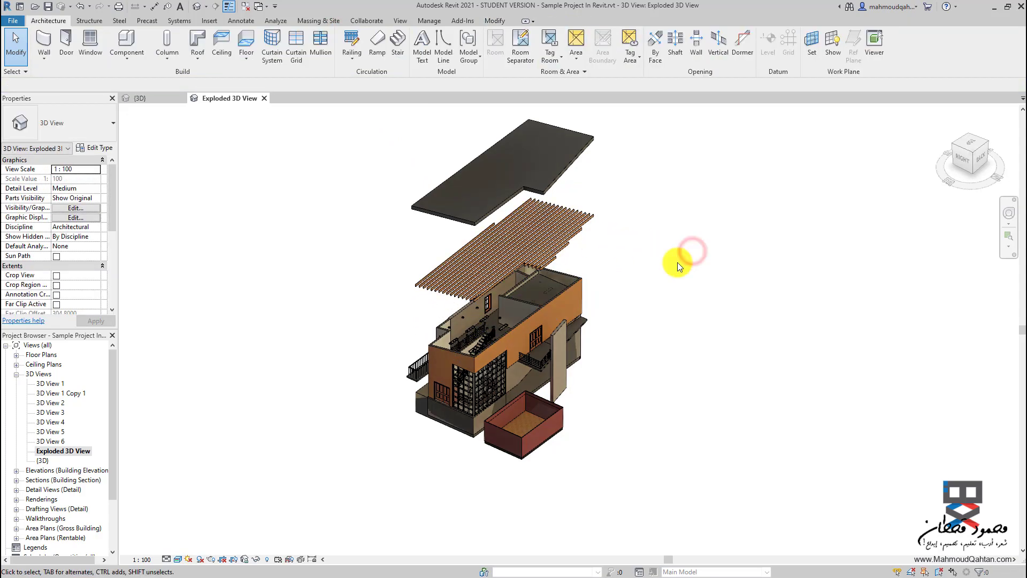
{"action": "scroll", "coordinate": [617, 320], "scroll_direction": "up", "scroll_amount": 2}
{"action": "scroll", "coordinate": [630, 351], "scroll_direction": "down", "scroll_amount": 3}
{"action": "scroll", "coordinate": [622, 342], "scroll_direction": "up", "scroll_amount": 1}
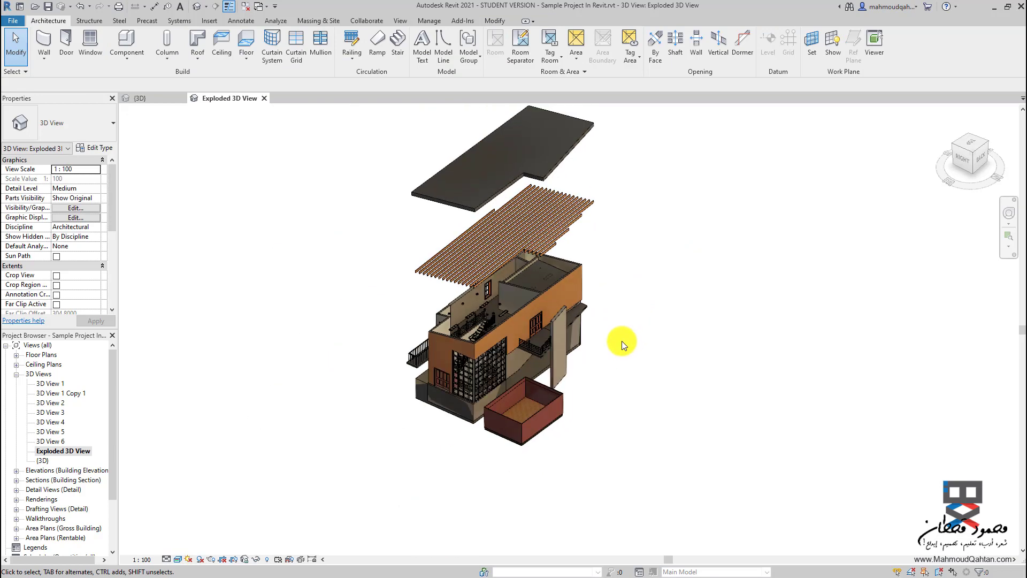
- Displace the two storefront curtain wall panels out to the right and left of the house
{"action": "scroll", "coordinate": [621, 341], "scroll_direction": "down", "scroll_amount": 1}
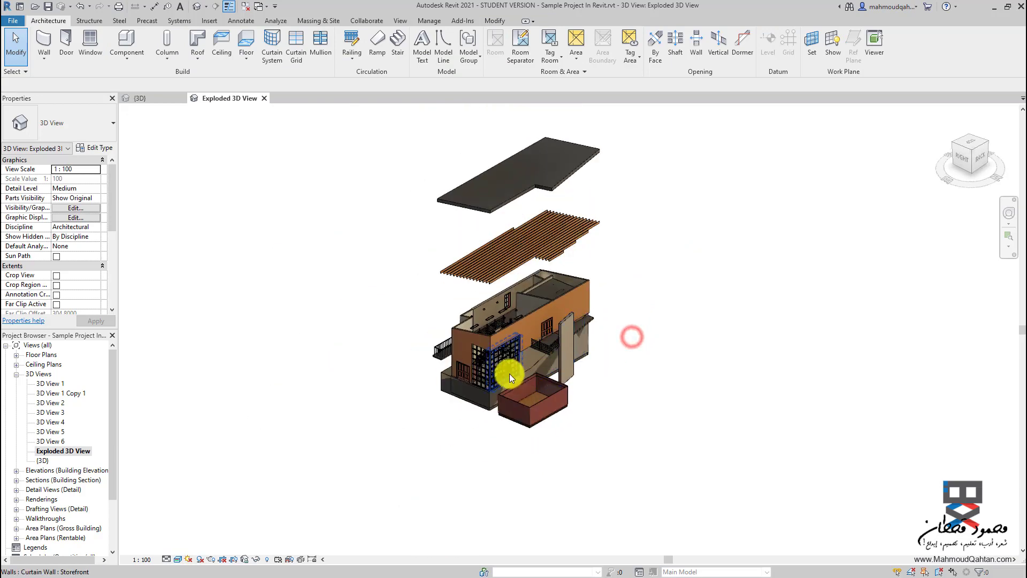
{"action": "left_click", "coordinate": [511, 347]}
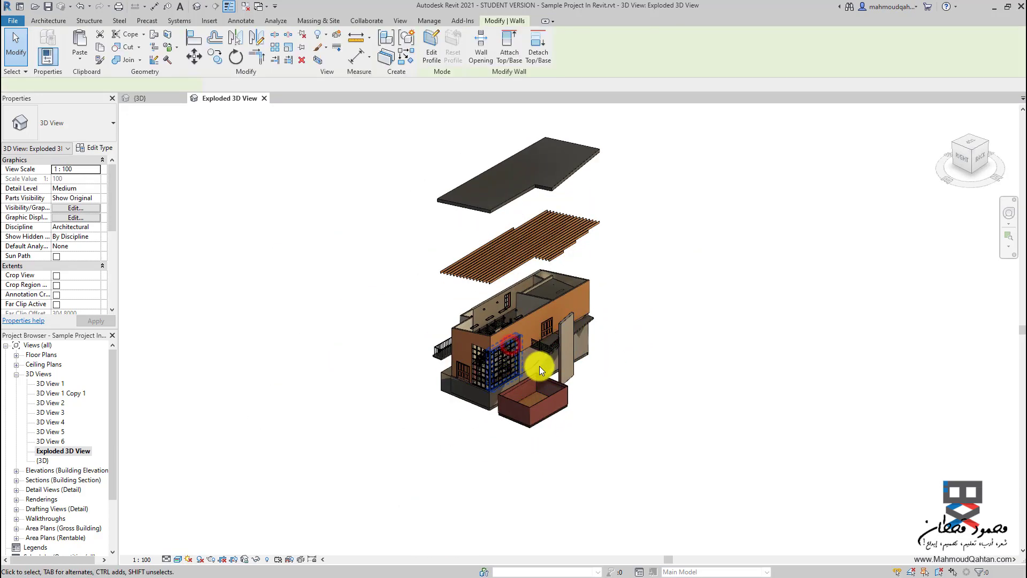
{"action": "left_click", "coordinate": [339, 34]}
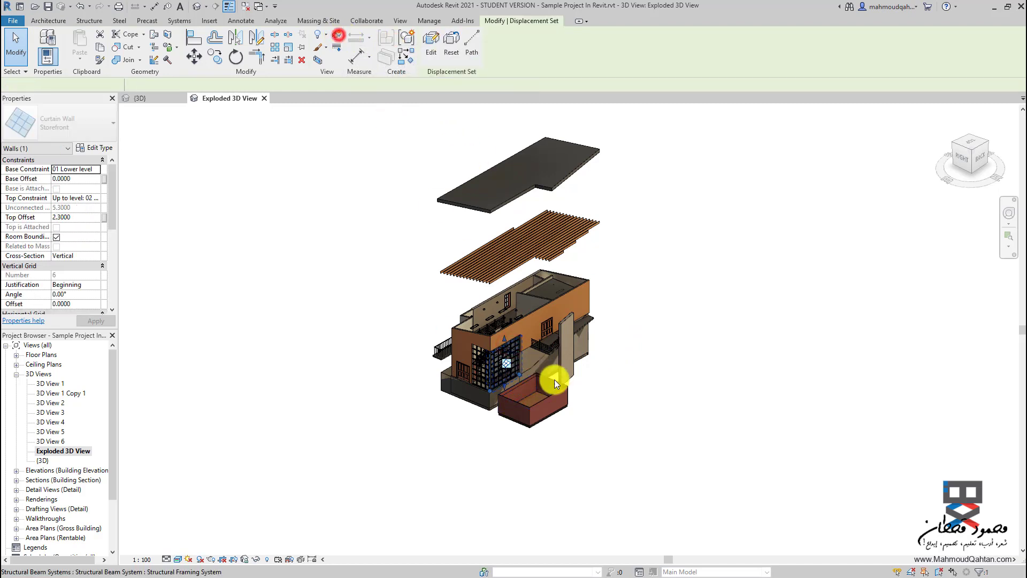
{"action": "left_click_drag", "start_coordinate": [522, 370], "coordinate": [685, 424]}
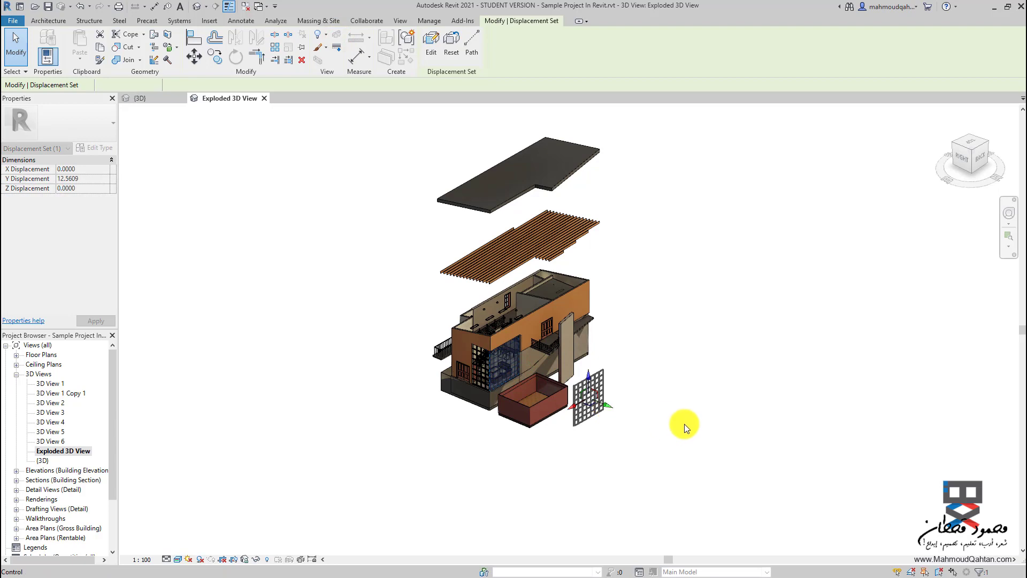
{"action": "left_click", "coordinate": [685, 424]}
{"action": "left_click", "coordinate": [486, 362]}
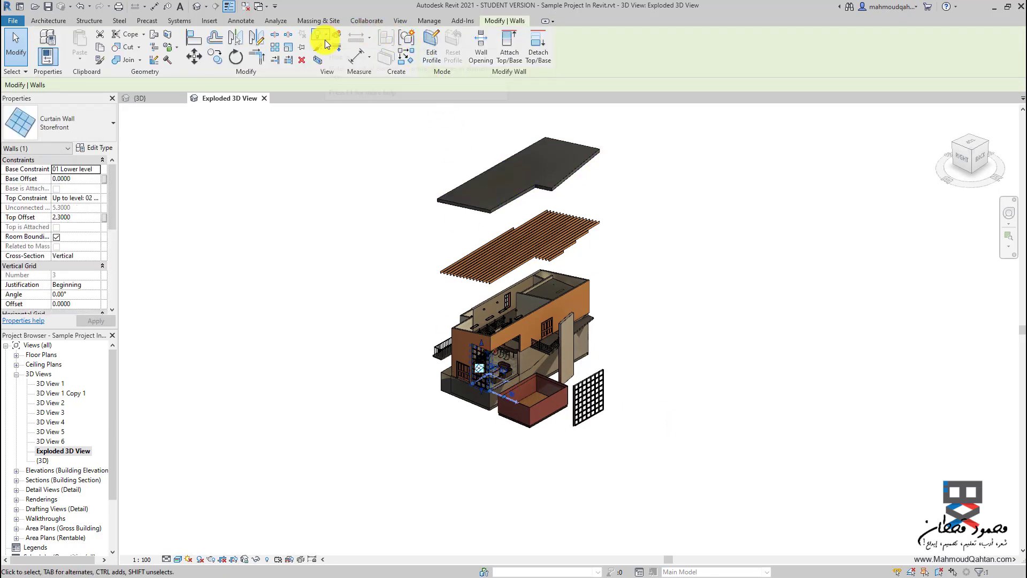
{"action": "left_click", "coordinate": [338, 33]}
{"action": "left_click_drag", "start_coordinate": [476, 381], "coordinate": [399, 413]}
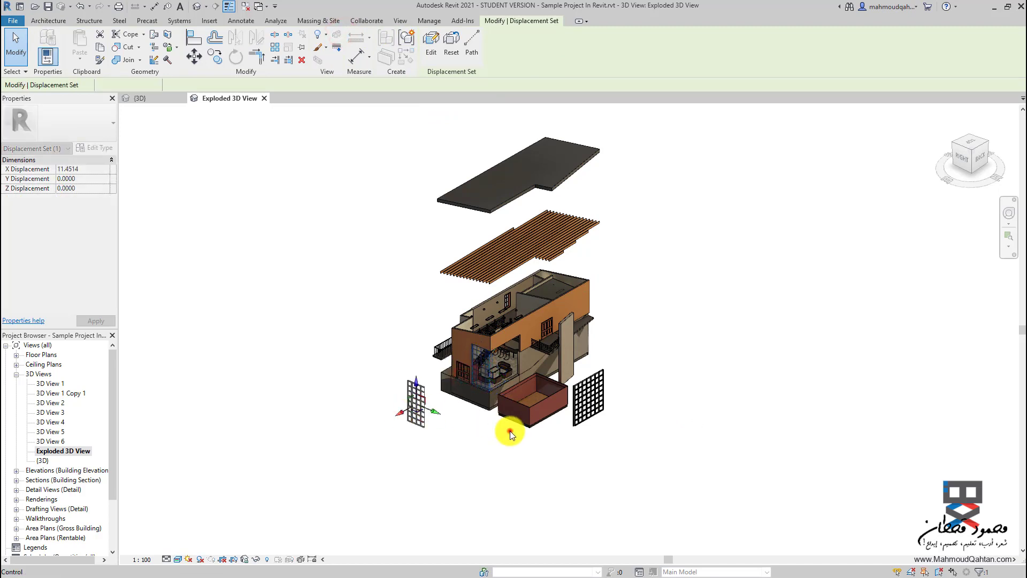
{"action": "left_click", "coordinate": [509, 431]}
- Displace the entrance door outward to the left
{"action": "left_click", "coordinate": [463, 373]}
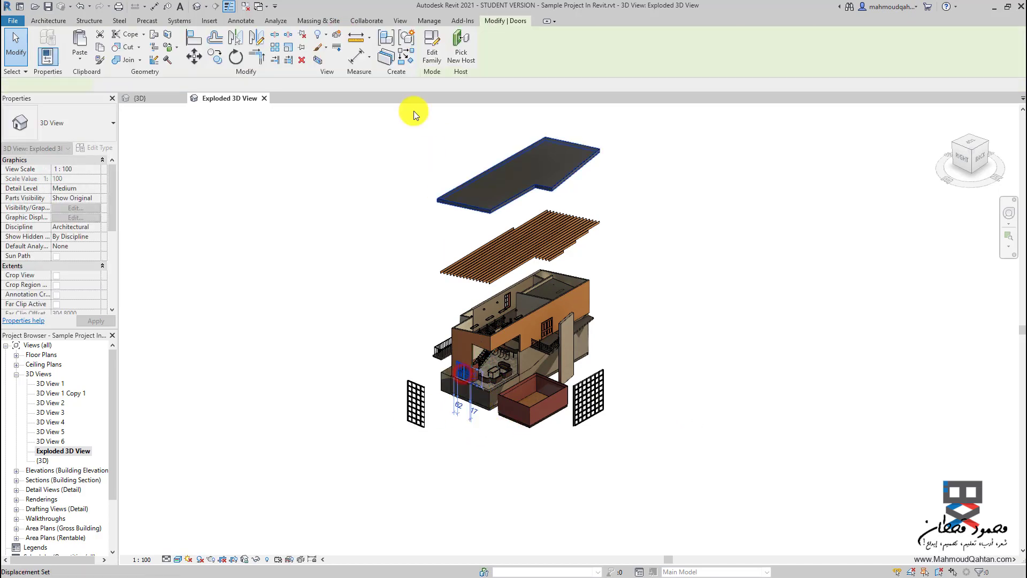
{"action": "left_click", "coordinate": [334, 34]}
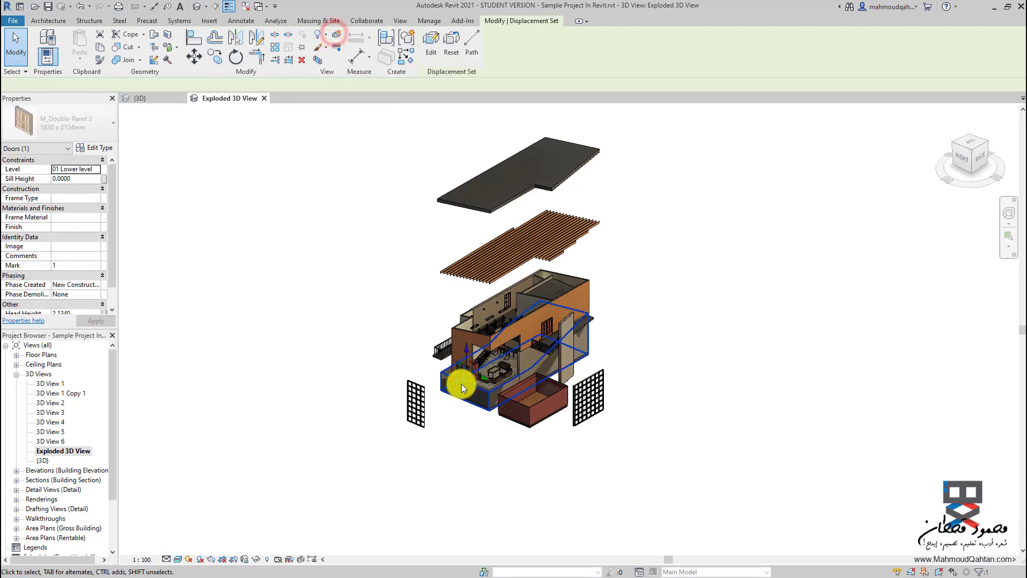
{"action": "left_click_drag", "start_coordinate": [454, 378], "coordinate": [427, 387]}
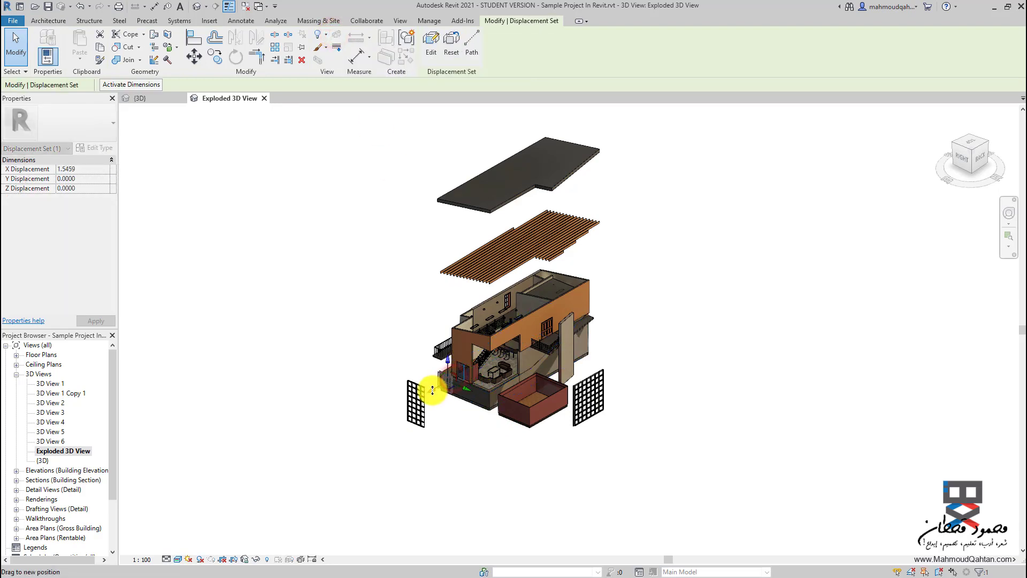
{"action": "left_click", "coordinate": [502, 436]}
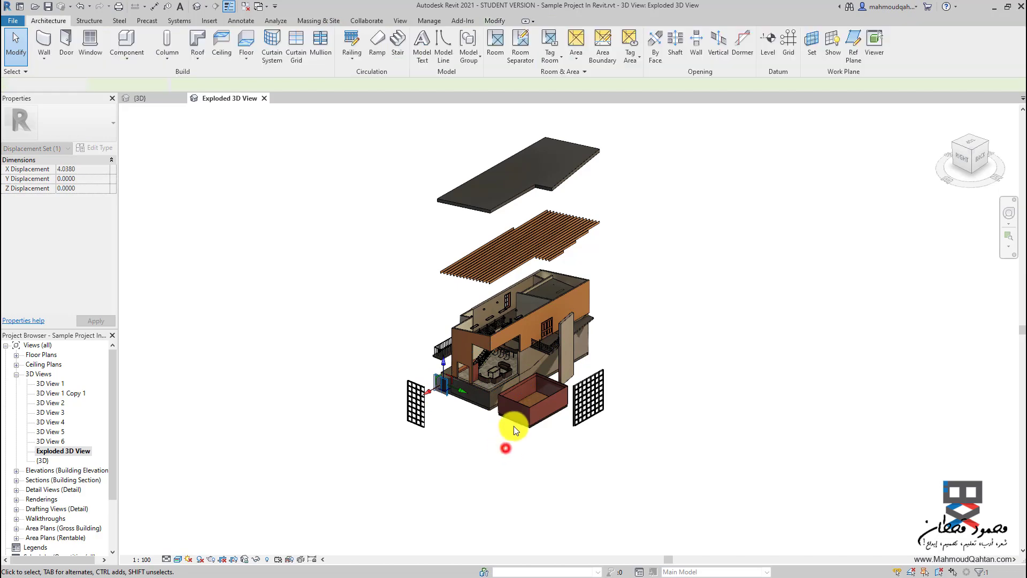
{"action": "mouse_move", "coordinate": [514, 422]}
{"action": "middle_mouse_down", "text": "shift"}
{"action": "mouse_move", "coordinate": [521, 349]}
{"action": "mouse_move", "coordinate": [573, 344]}
{"action": "mouse_move", "coordinate": [580, 397]}
{"action": "mouse_move", "coordinate": [551, 390]}
{"action": "mouse_move", "coordinate": [493, 408]}
{"action": "mouse_move", "coordinate": [525, 390]}
{"action": "mouse_move", "coordinate": [526, 359]}
{"action": "mouse_move", "coordinate": [535, 434]}
{"action": "mouse_move", "coordinate": [536, 339]}
{"action": "middle_mouse_up", "text": "shift"}
- Edit the roof slat displacement set to include the ceiling
{"action": "scroll", "coordinate": [552, 386], "scroll_direction": "up", "scroll_amount": 2}
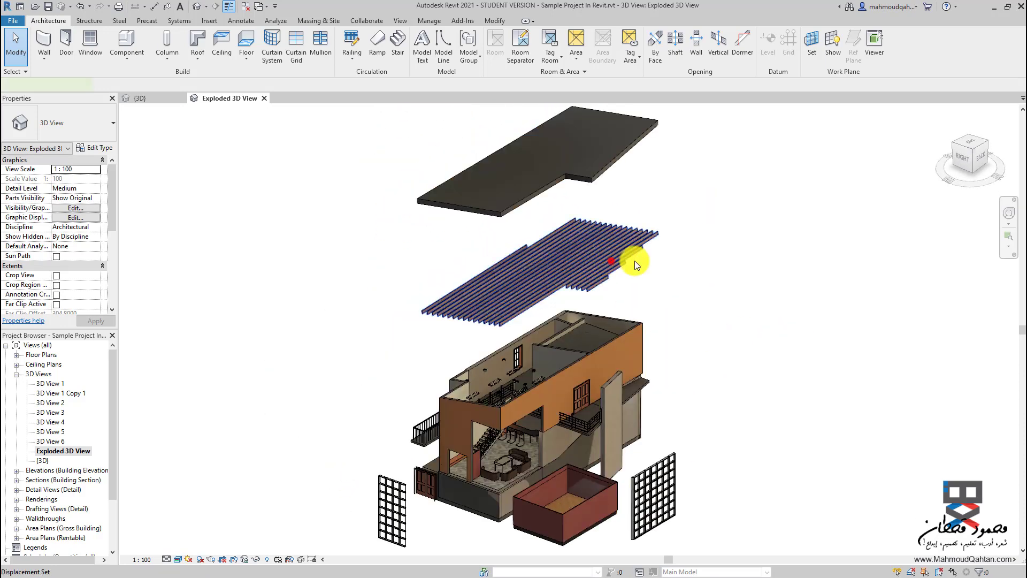
{"action": "left_click", "coordinate": [634, 261]}
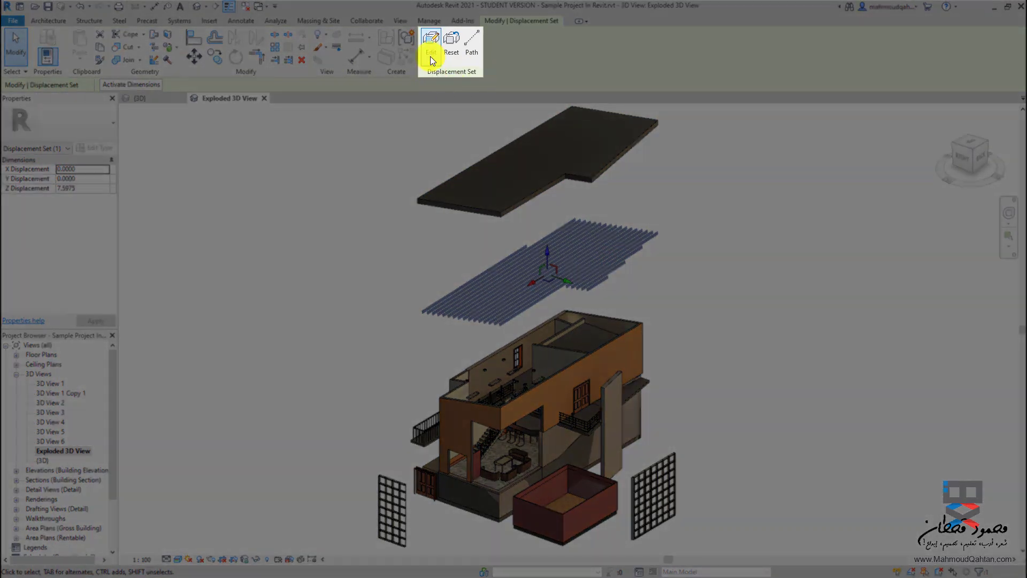
{"action": "left_click", "coordinate": [431, 40]}
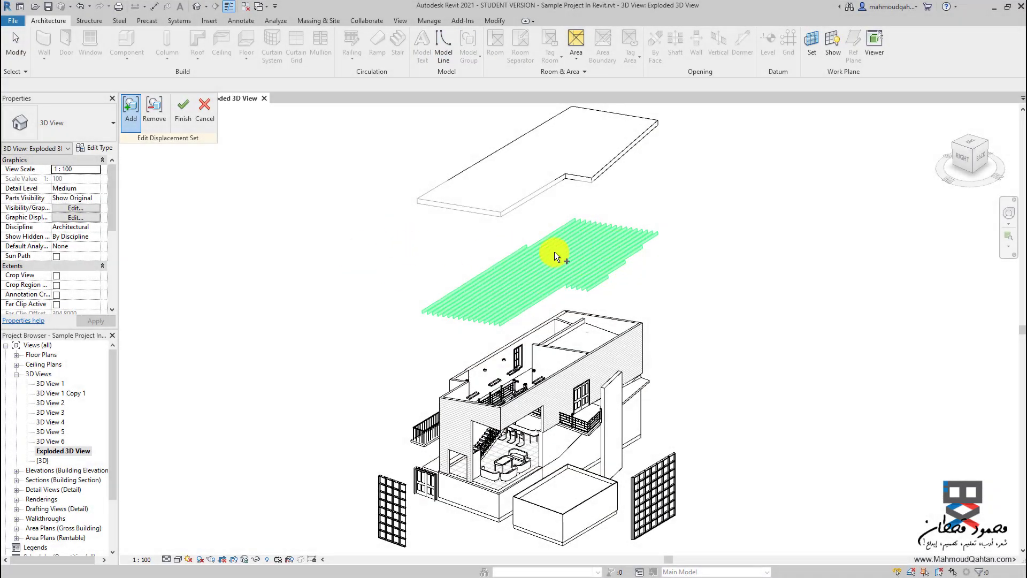
{"action": "left_click", "coordinate": [604, 330]}
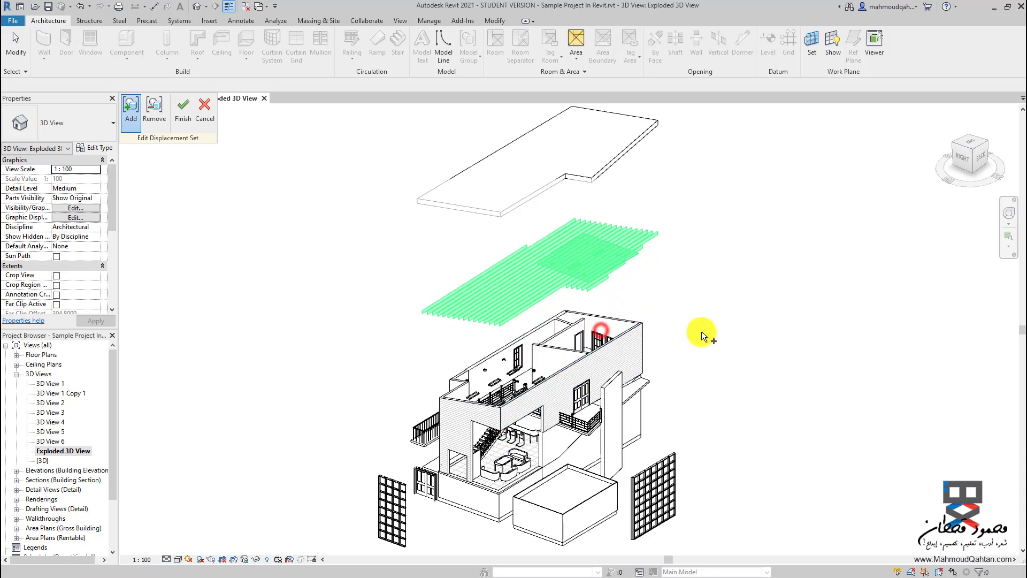
{"action": "left_click", "coordinate": [187, 122]}
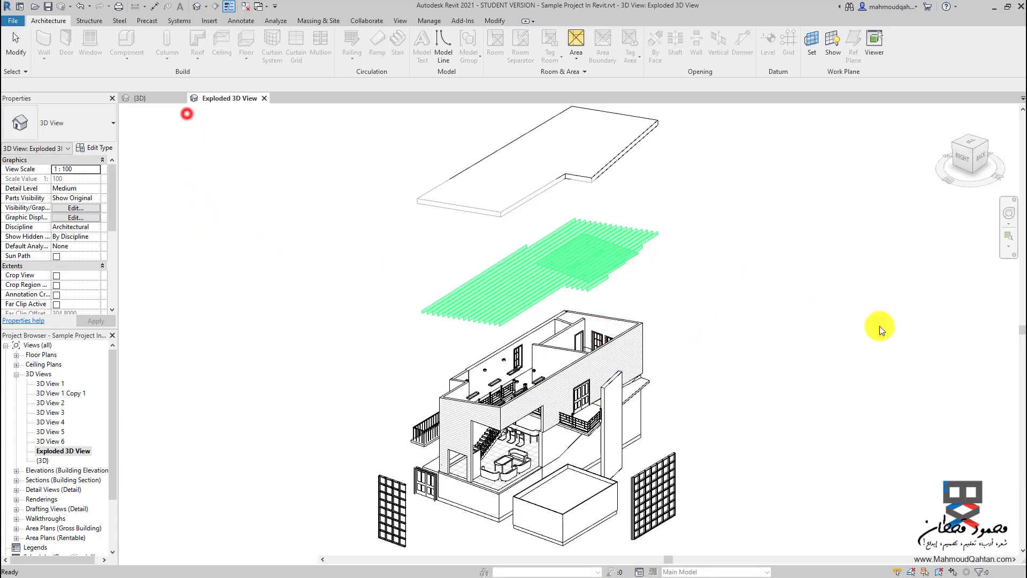
{"action": "left_click", "coordinate": [712, 301]}
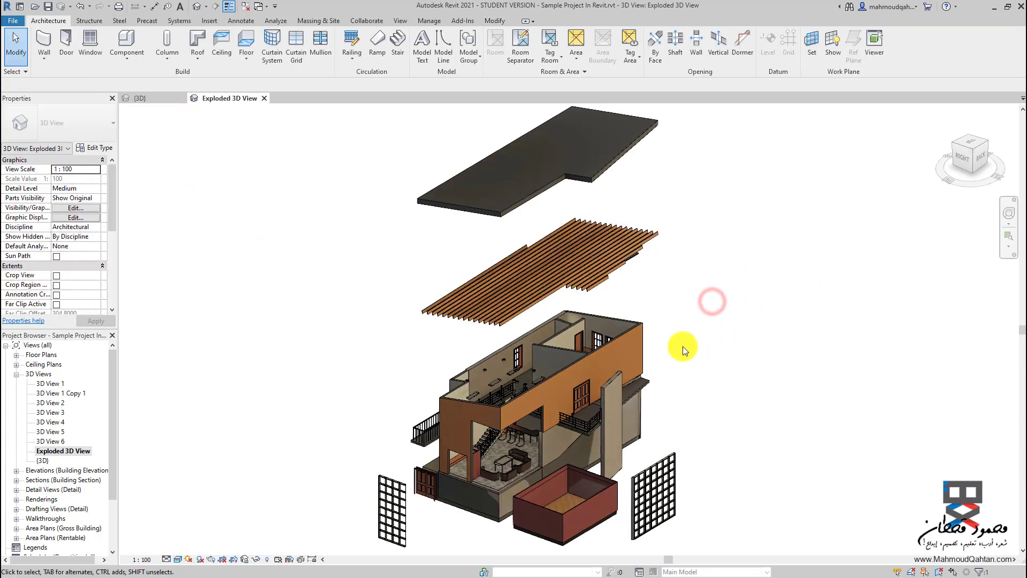
- Drag the roof joist displacement set out to the right
{"action": "mouse_move", "coordinate": [681, 346]}
{"action": "middle_mouse_down", "text": "shift"}
{"action": "mouse_move", "coordinate": [649, 251]}
{"action": "mouse_move", "coordinate": [665, 282]}
{"action": "mouse_move", "coordinate": [666, 367]}
{"action": "mouse_move", "coordinate": [670, 336]}
{"action": "mouse_move", "coordinate": [589, 240]}
{"action": "middle_mouse_up", "text": "shift"}
{"action": "left_click", "coordinate": [589, 239]}
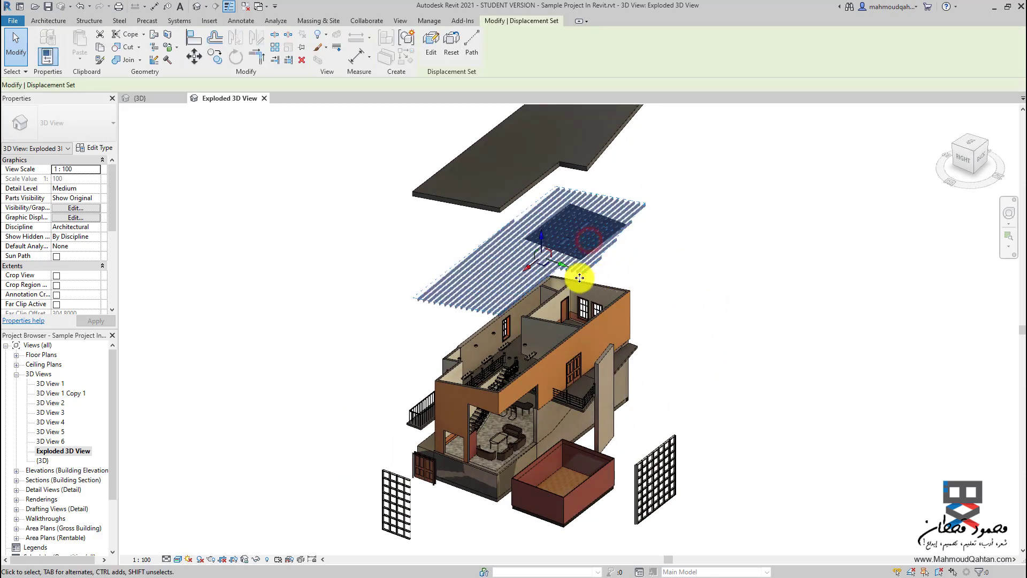
{"action": "left_click_drag", "start_coordinate": [563, 265], "coordinate": [837, 371]}
{"action": "left_click", "coordinate": [837, 371]}
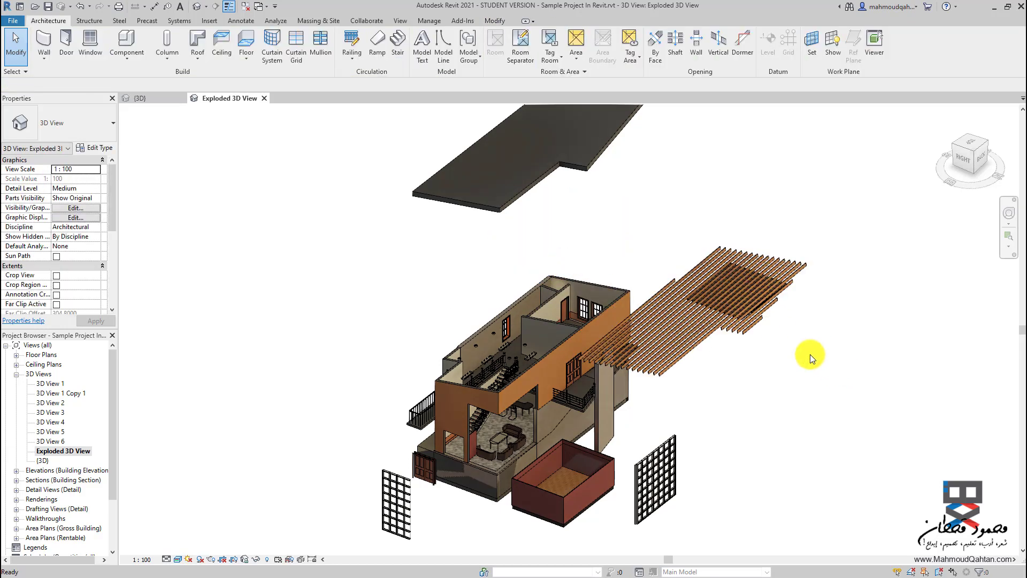
- Reset the roof slab's displacement set so it sits back on the house
{"action": "mouse_move", "coordinate": [809, 354]}
{"action": "middle_mouse_down", "text": "shift"}
{"action": "mouse_move", "coordinate": [734, 294]}
{"action": "mouse_move", "coordinate": [731, 268]}
{"action": "mouse_move", "coordinate": [723, 319]}
{"action": "mouse_move", "coordinate": [727, 289]}
{"action": "middle_mouse_up", "text": "shift"}
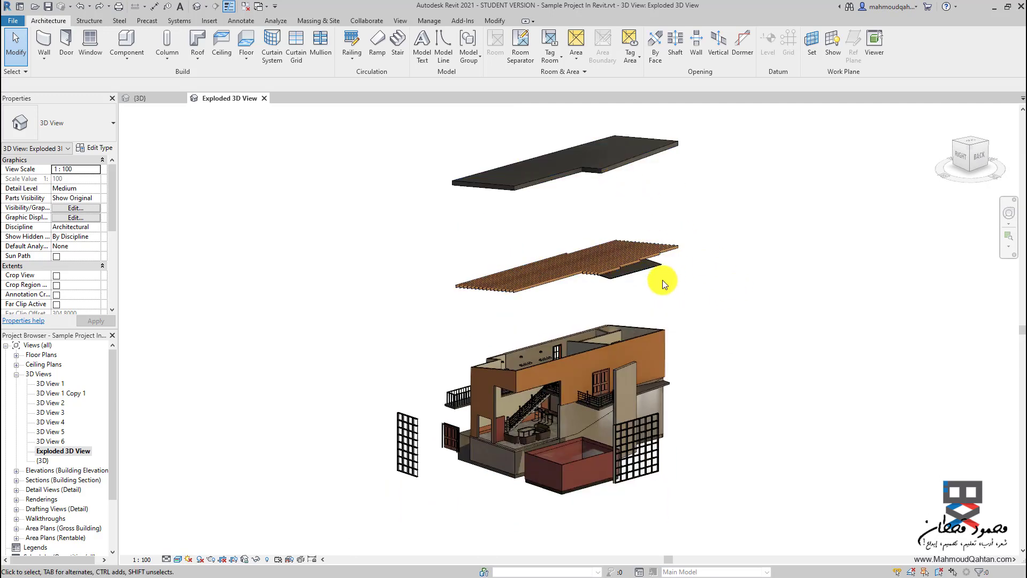
{"action": "middle_click_drag", "start_coordinate": [665, 298], "coordinate": [678, 316], "text": "shift"}
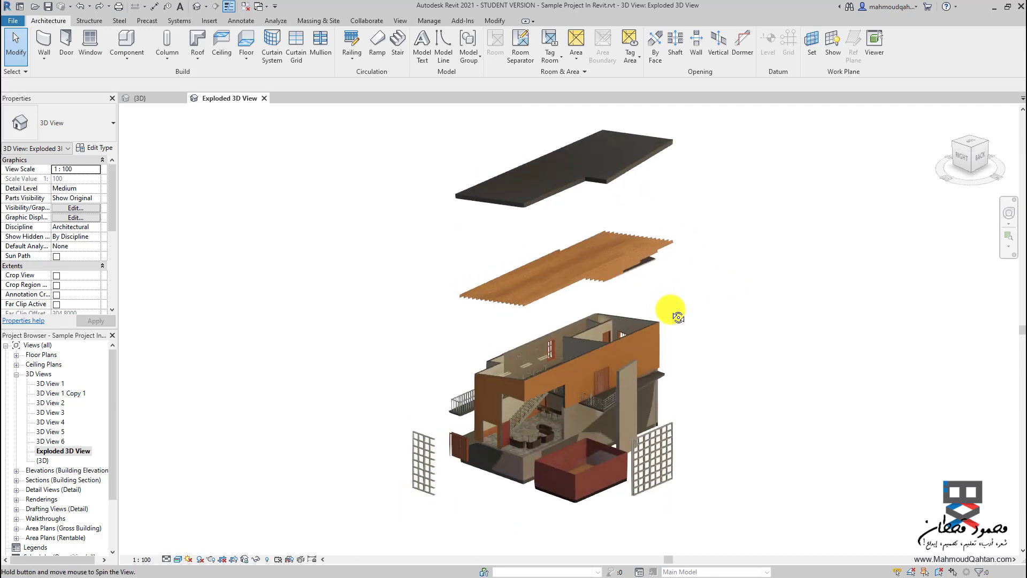
{"action": "left_click", "coordinate": [600, 176]}
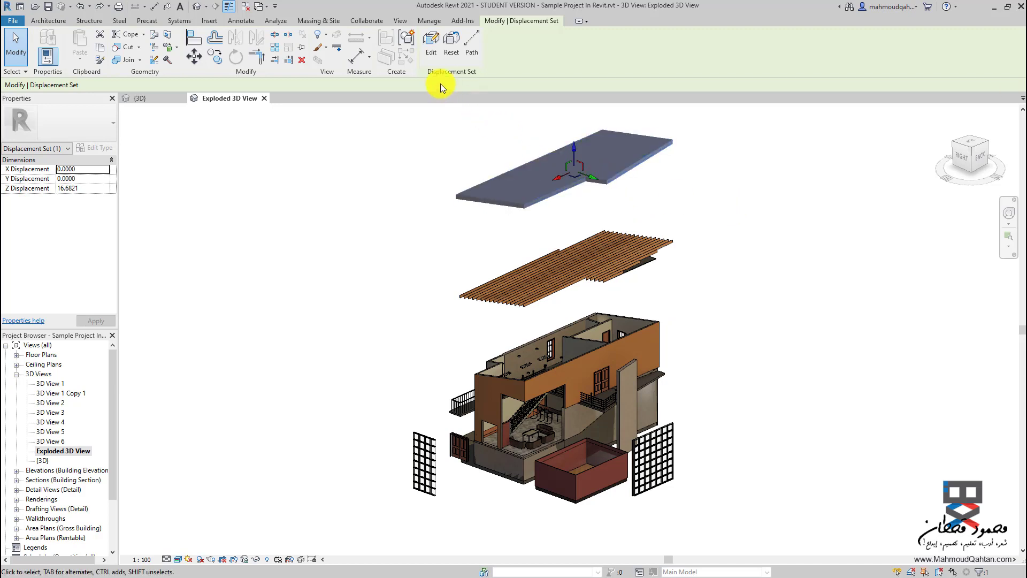
{"action": "left_click", "coordinate": [452, 43]}
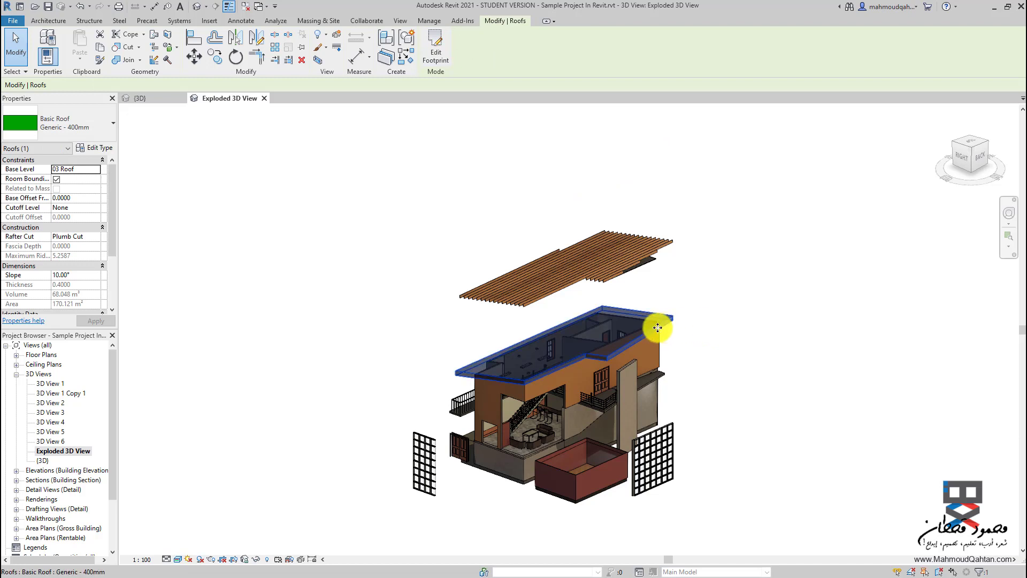
- Displace the roof slab again and raise it above the roof framing layer
{"action": "left_click", "coordinate": [704, 304]}
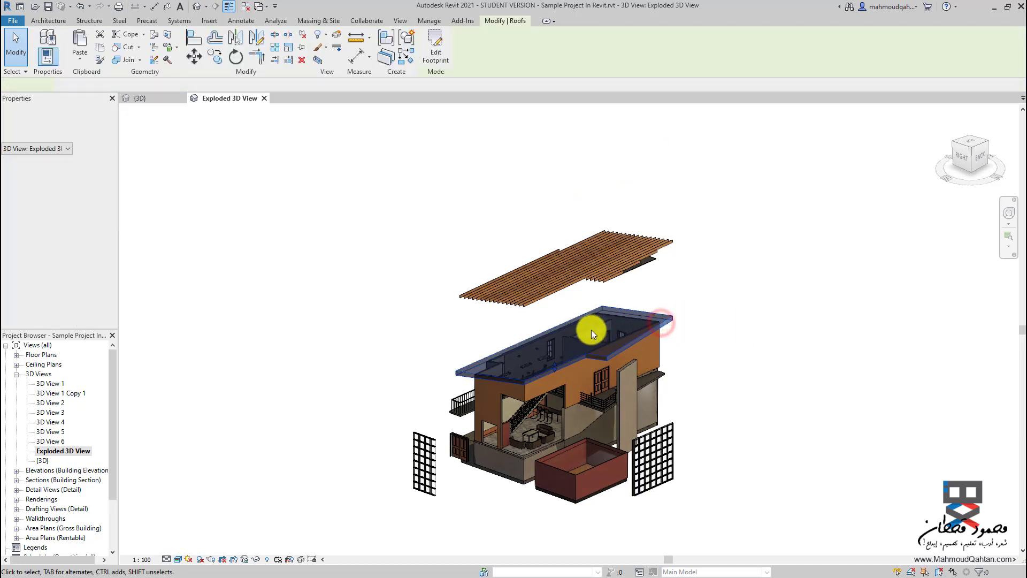
{"action": "left_click", "coordinate": [334, 37]}
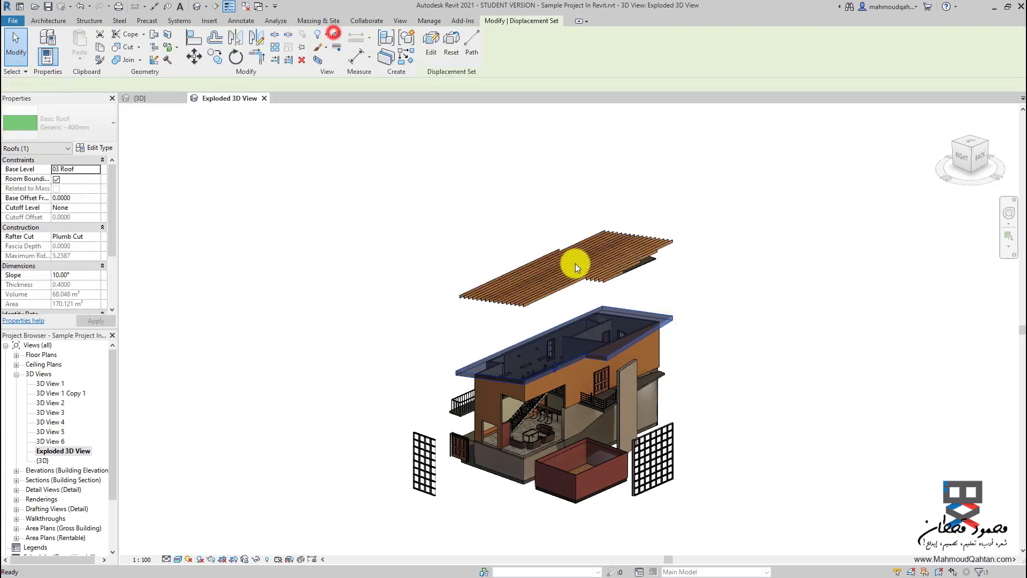
{"action": "left_click_drag", "start_coordinate": [574, 322], "coordinate": [563, 142]}
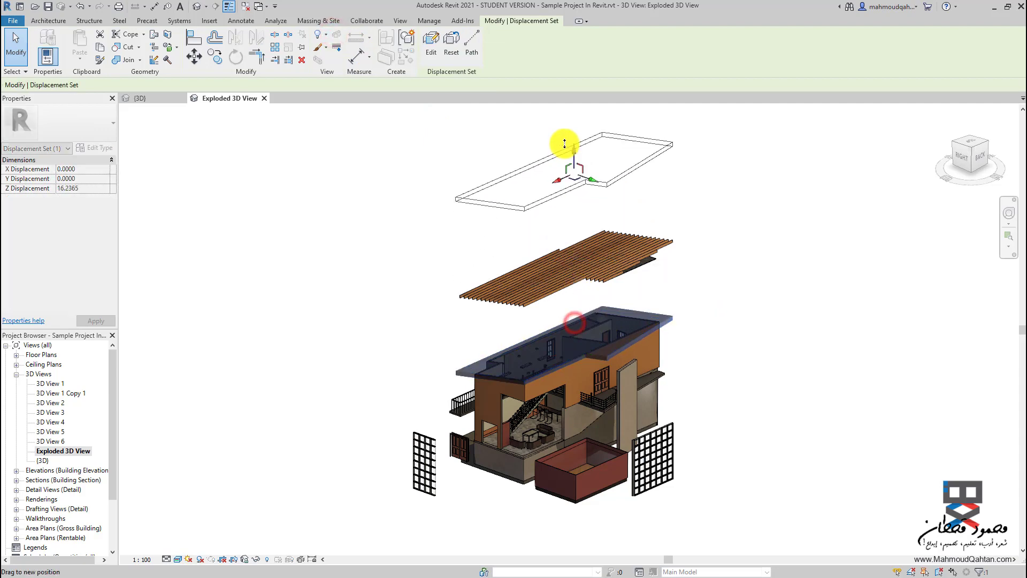
{"action": "left_click", "coordinate": [701, 225]}
{"action": "mouse_move", "coordinate": [705, 227]}
{"action": "middle_mouse_down", "text": "shift"}
{"action": "mouse_move", "coordinate": [673, 218]}
{"action": "mouse_move", "coordinate": [676, 236]}
{"action": "mouse_move", "coordinate": [682, 226]}
{"action": "mouse_move", "coordinate": [647, 242]}
{"action": "middle_mouse_up", "text": "shift"}
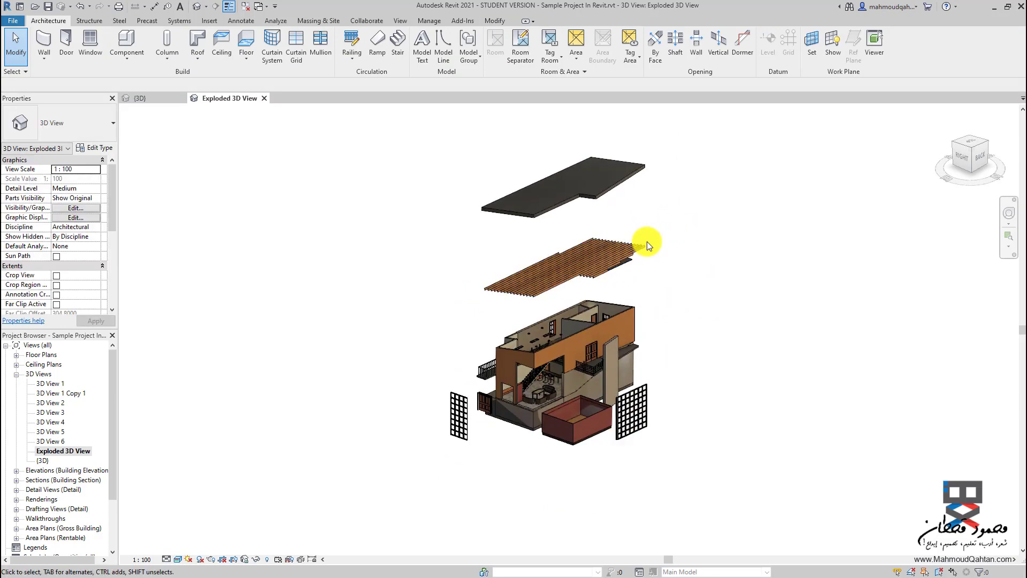
{"action": "left_click", "coordinate": [647, 242]}
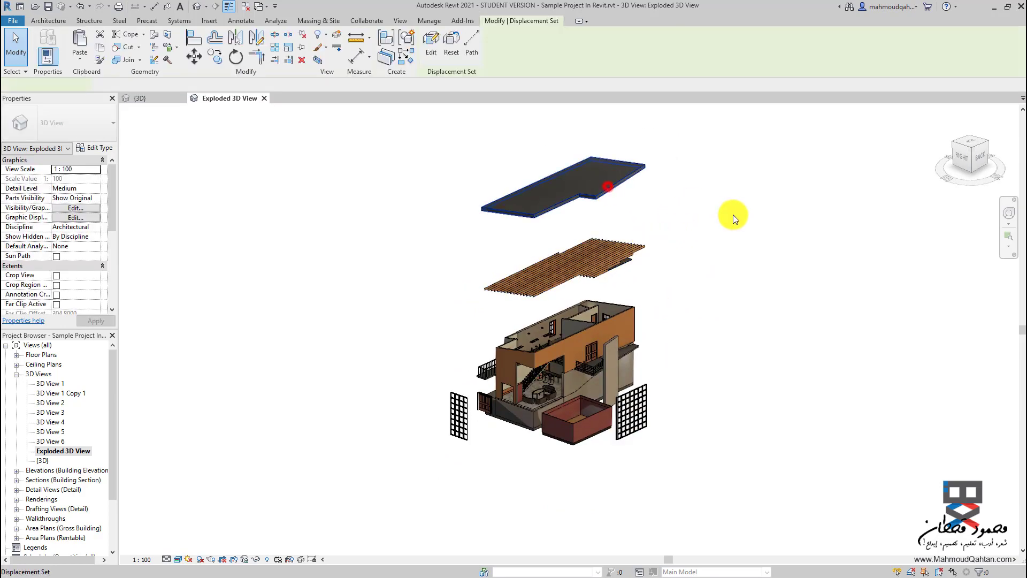
- Add displacement paths from four corners of the roof slab
{"action": "left_click", "coordinate": [473, 40]}
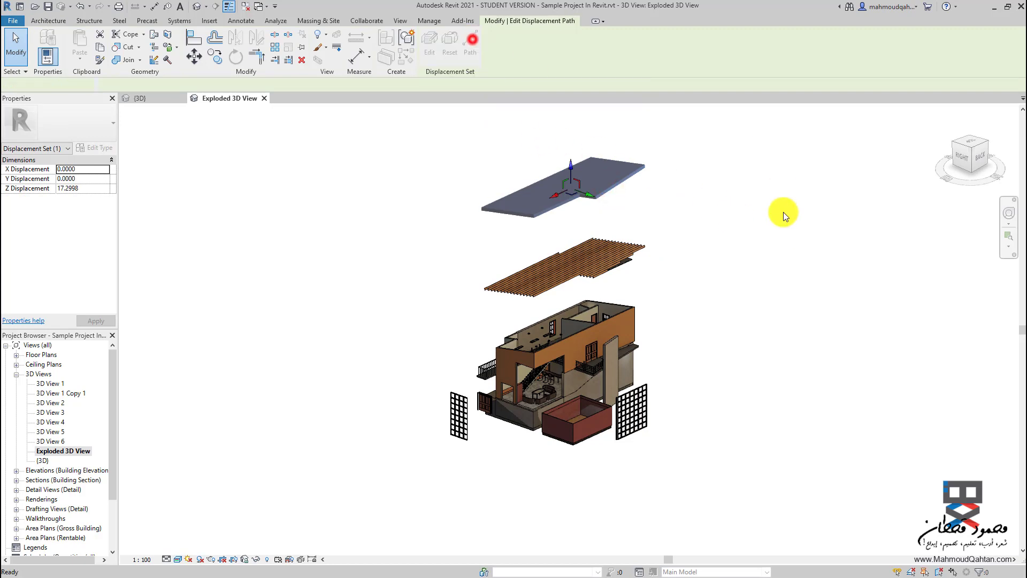
{"action": "left_click", "coordinate": [645, 168]}
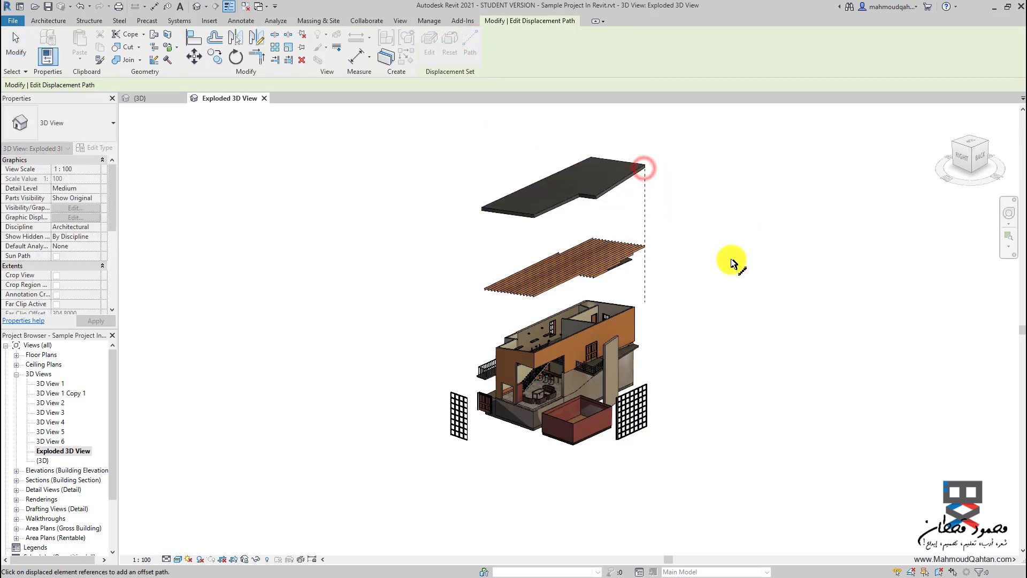
{"action": "left_click", "coordinate": [596, 202]}
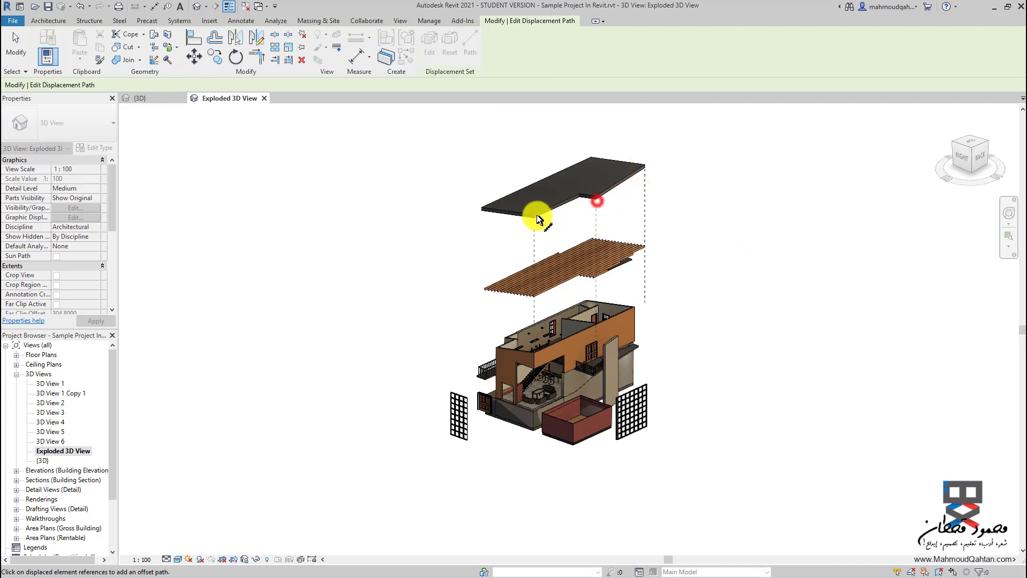
{"action": "left_click", "coordinate": [481, 209]}
{"action": "left_click", "coordinate": [579, 196]}
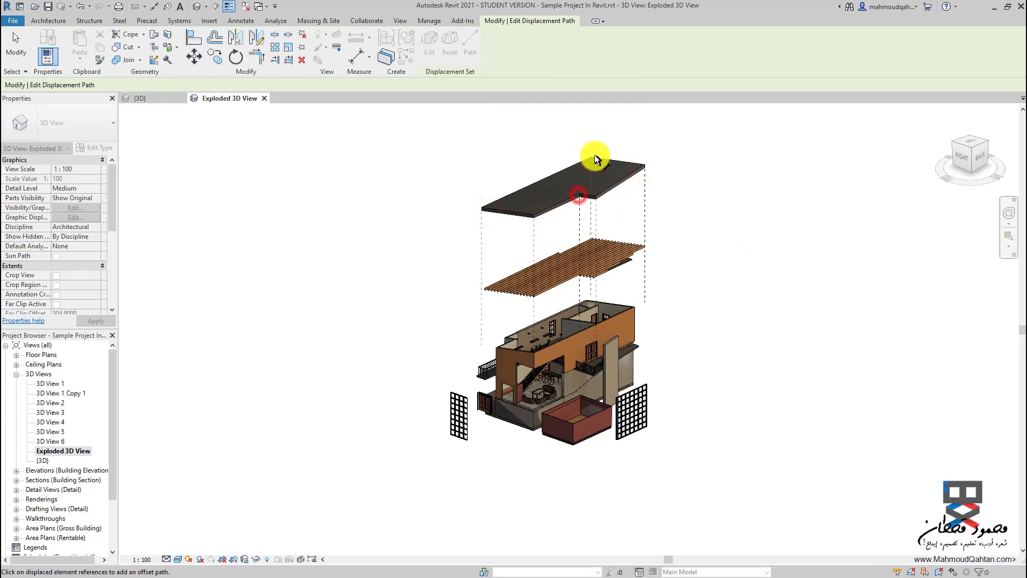
- Add displacement paths from the grid panels, door and slat ends, then fit the view
{"action": "scroll", "coordinate": [626, 356], "scroll_direction": "up", "scroll_amount": 3}
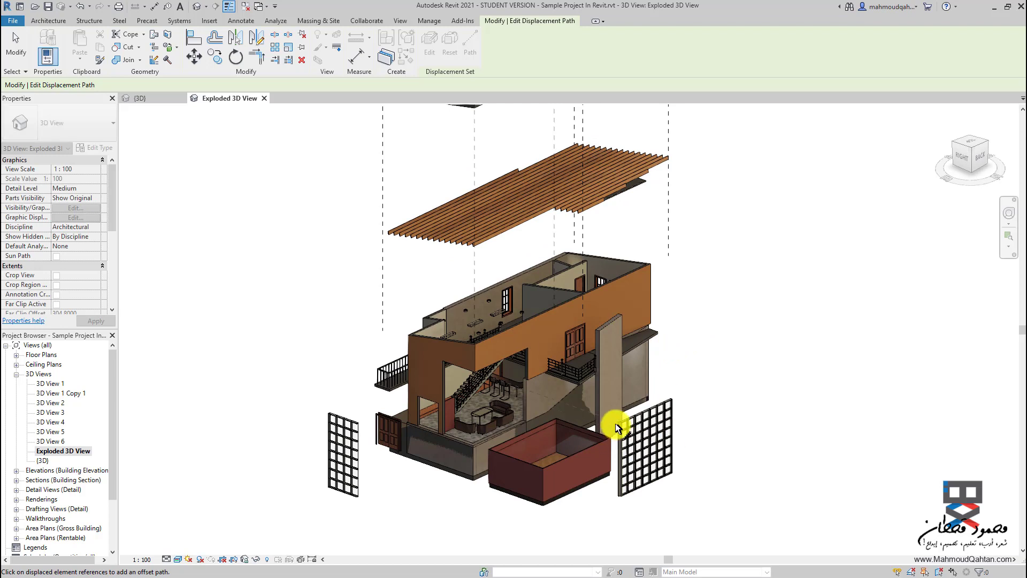
{"action": "left_click", "coordinate": [615, 426]}
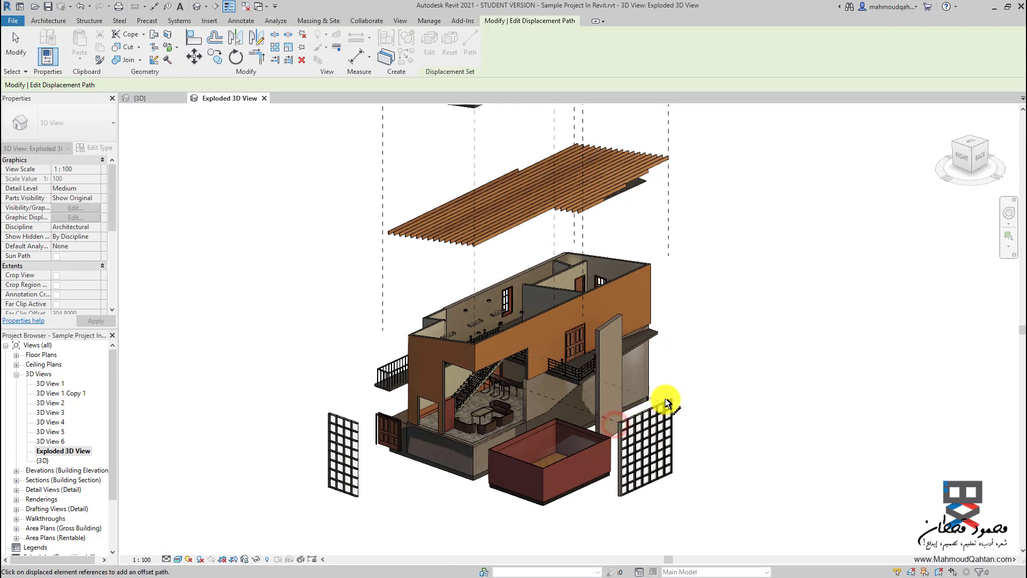
{"action": "left_click", "coordinate": [670, 471]}
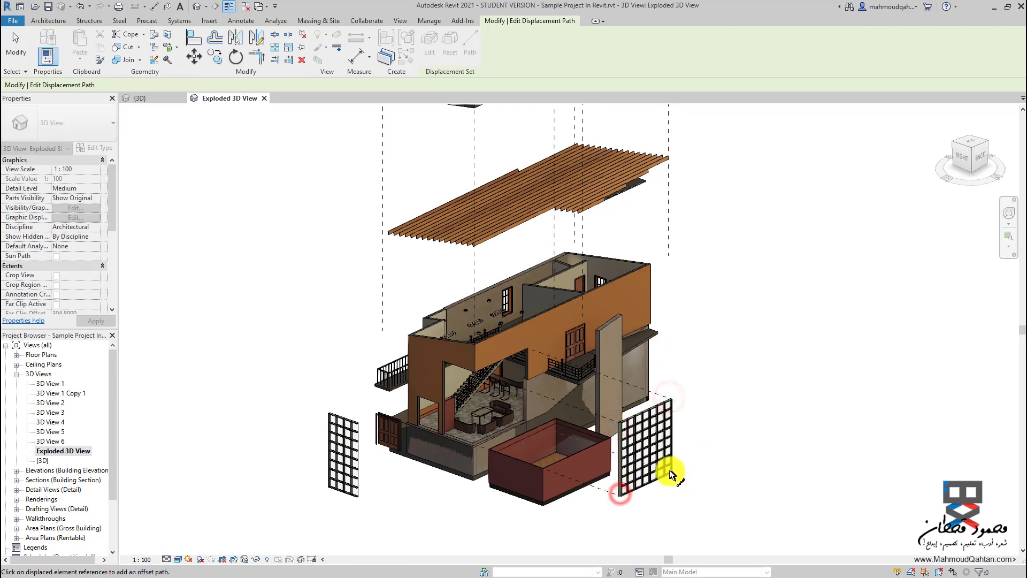
{"action": "left_click", "coordinate": [361, 498]}
{"action": "left_click", "coordinate": [401, 423]}
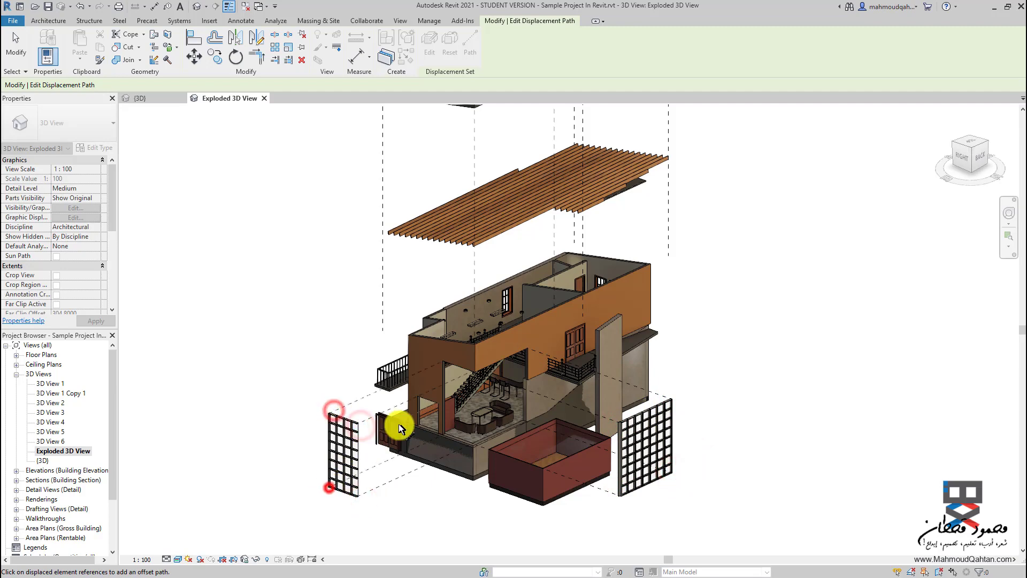
{"action": "left_click", "coordinate": [389, 235]}
{"action": "left_click", "coordinate": [642, 189]}
{"action": "key", "text": "Escape"}
{"action": "key", "text": "Escape"}
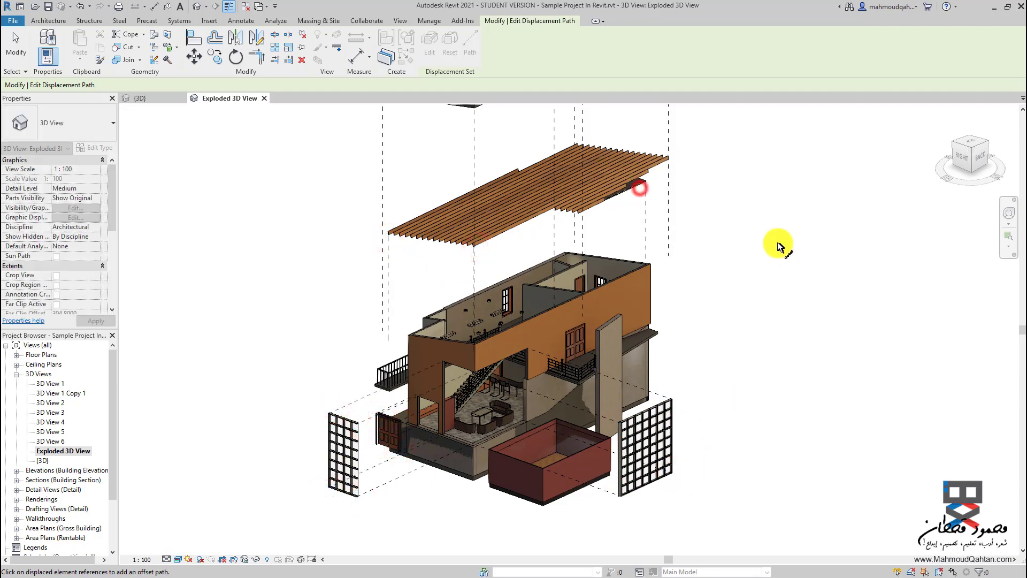
{"action": "key", "text": "z"}
{"action": "key", "text": "f"}
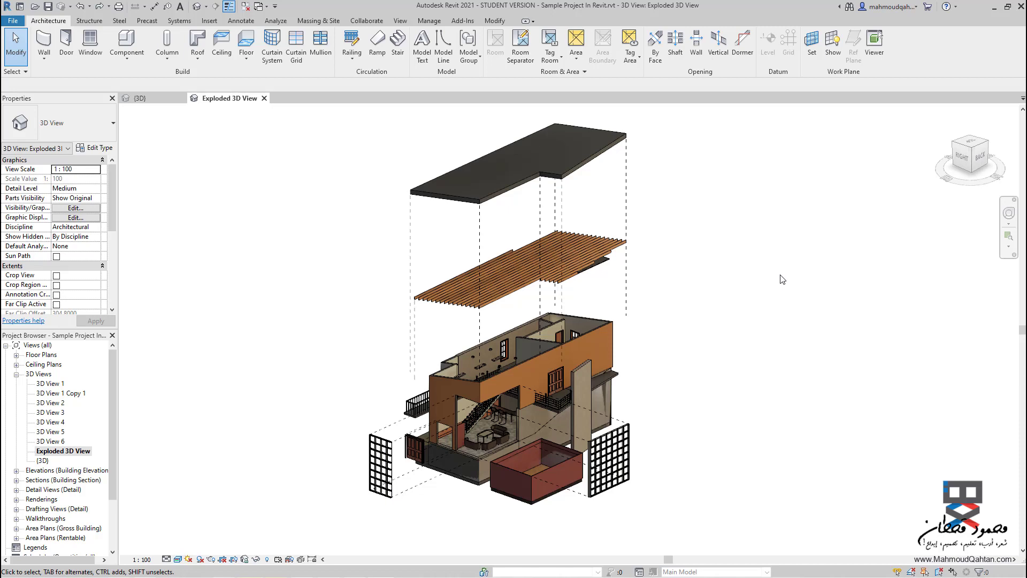
- Override the displacement path graphics with line weight 5
{"action": "left_click", "coordinate": [627, 201]}
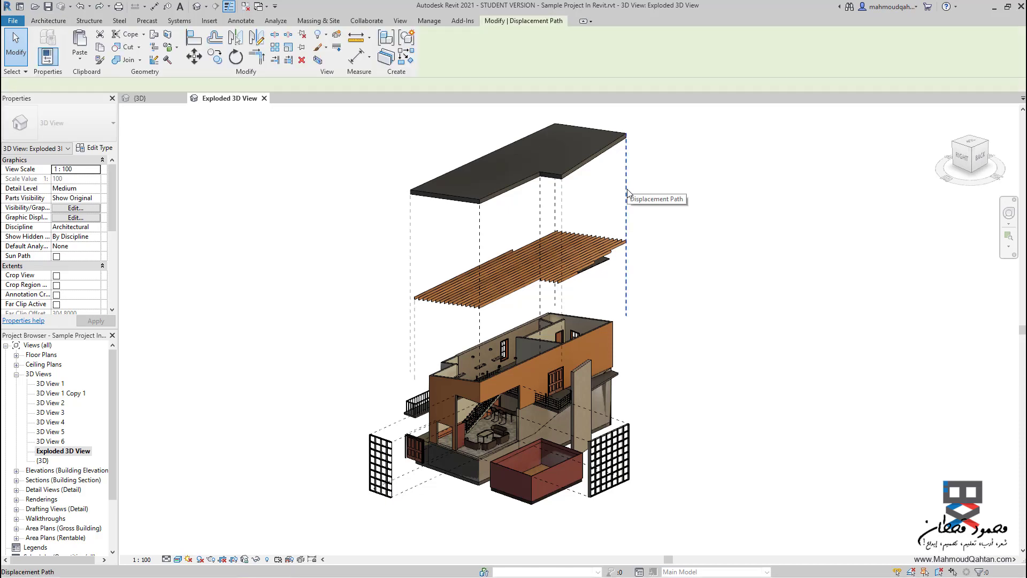
{"action": "right_click", "coordinate": [627, 192]}
{"action": "mouse_move", "coordinate": [682, 251]}
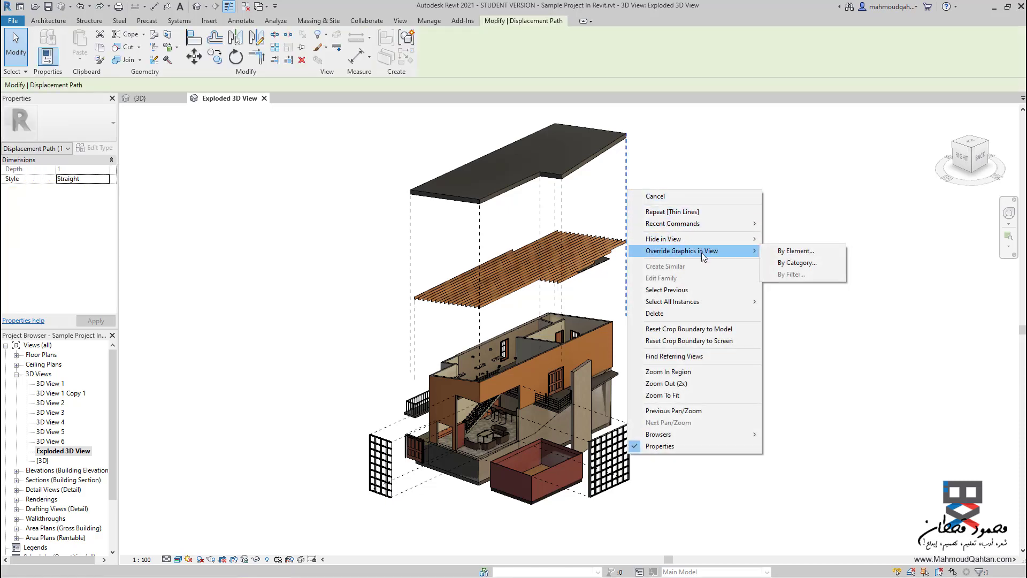
{"action": "left_click", "coordinate": [789, 264]}
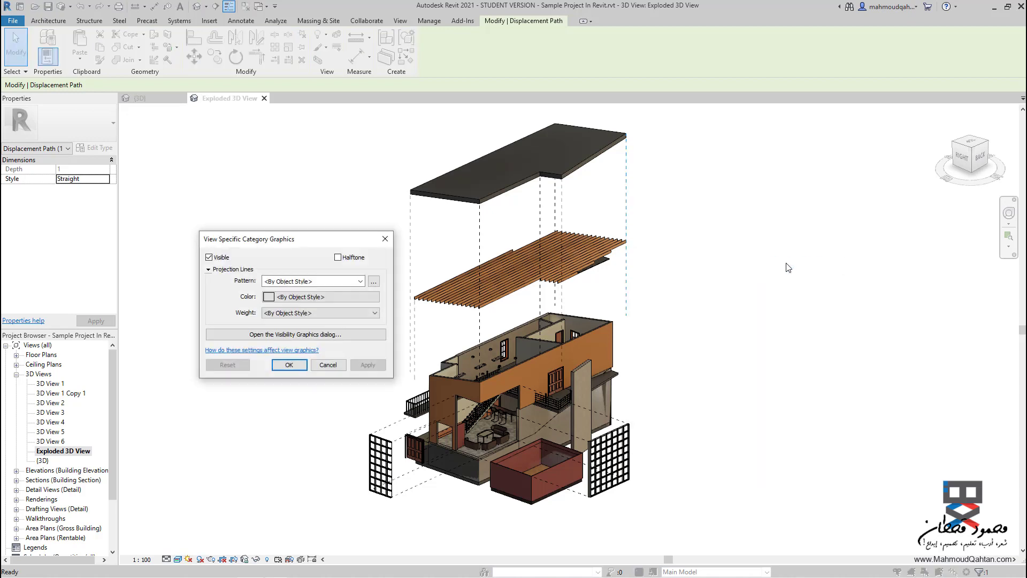
{"action": "left_click", "coordinate": [341, 313]}
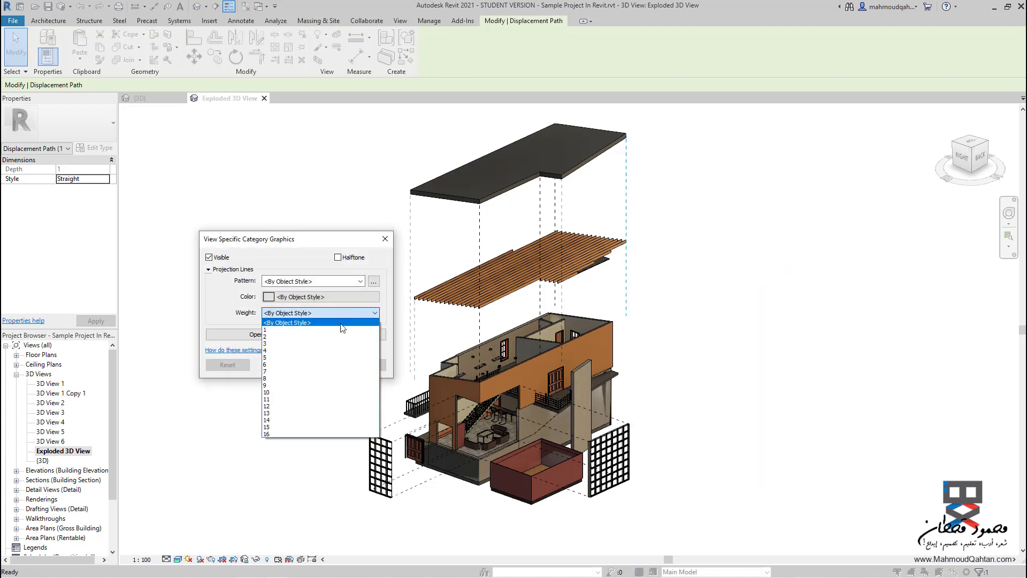
{"action": "left_click", "coordinate": [287, 357]}
{"action": "left_click", "coordinate": [368, 365]}
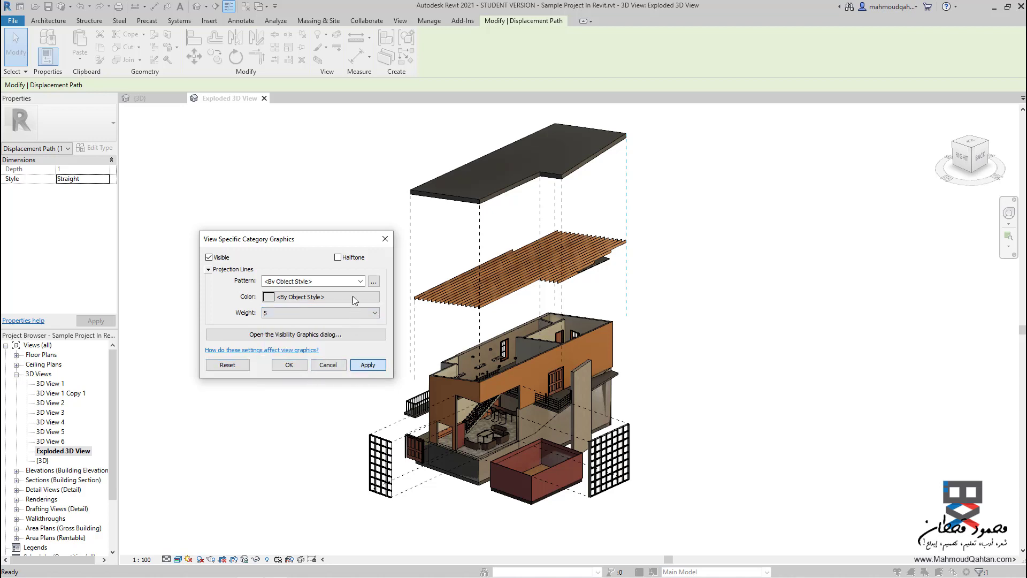
- Make the displacement path lines blue with the Dot 2mm pattern
{"action": "left_click", "coordinate": [354, 297]}
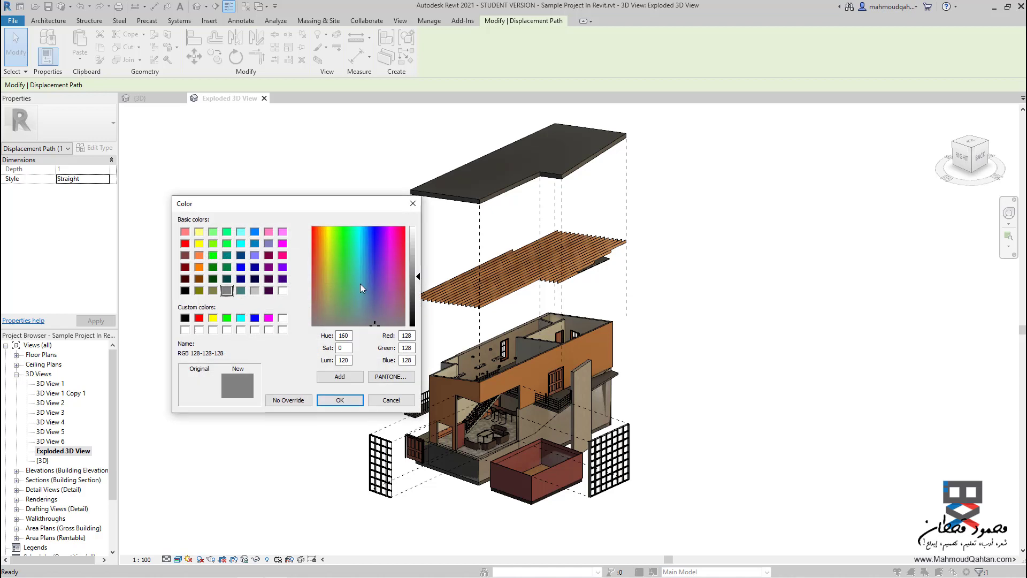
{"action": "left_click", "coordinate": [375, 274]}
{"action": "left_click_drag", "start_coordinate": [374, 273], "coordinate": [370, 241]}
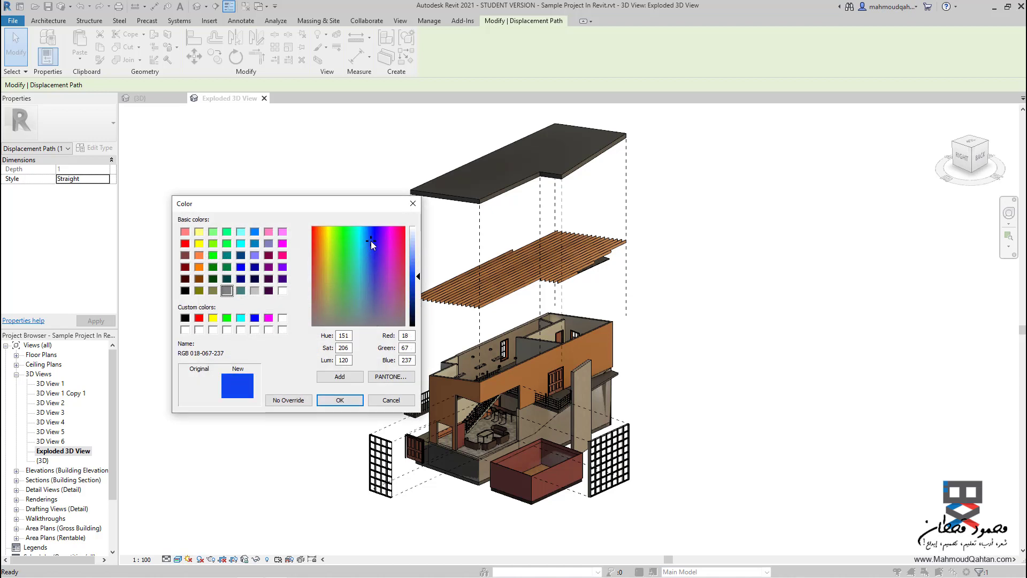
{"action": "left_click", "coordinate": [338, 401]}
{"action": "left_click", "coordinate": [341, 283]}
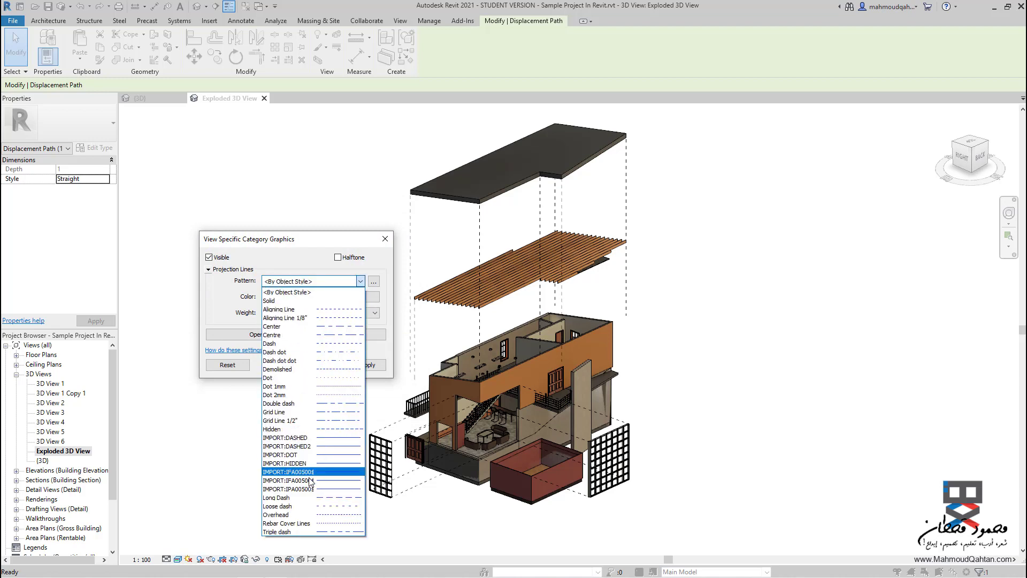
{"action": "left_click", "coordinate": [291, 396]}
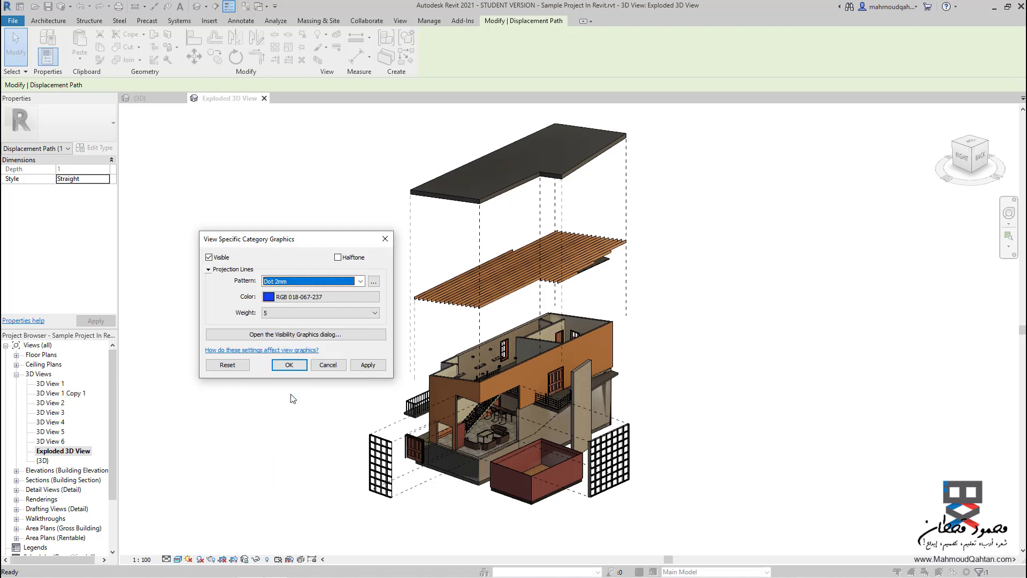
{"action": "left_click", "coordinate": [368, 362]}
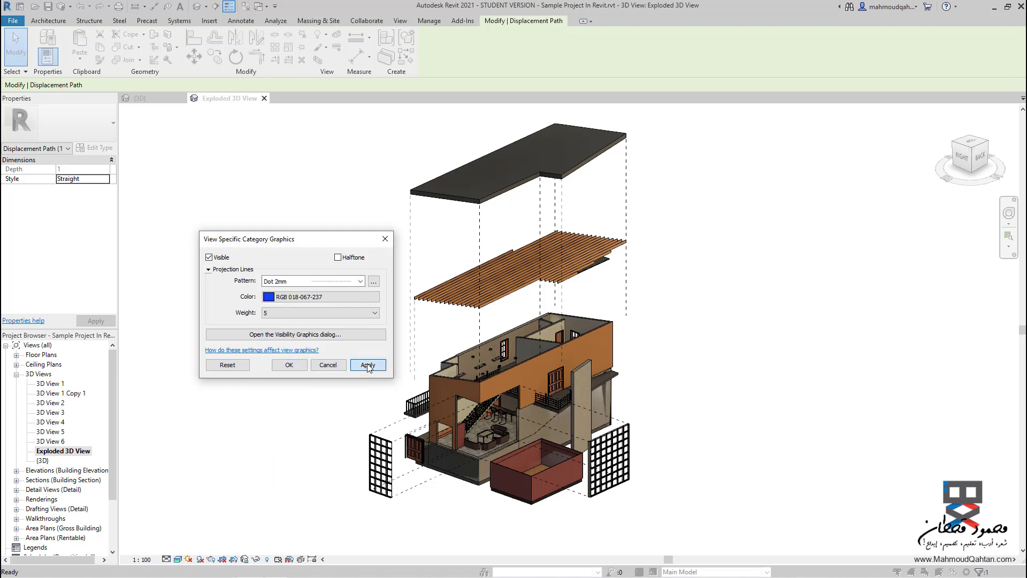
{"action": "left_click", "coordinate": [289, 365]}
- Toggle Thin Lines while zoomed on the roof to check the dotted path weights
{"action": "scroll", "coordinate": [637, 183], "scroll_direction": "up", "scroll_amount": 3}
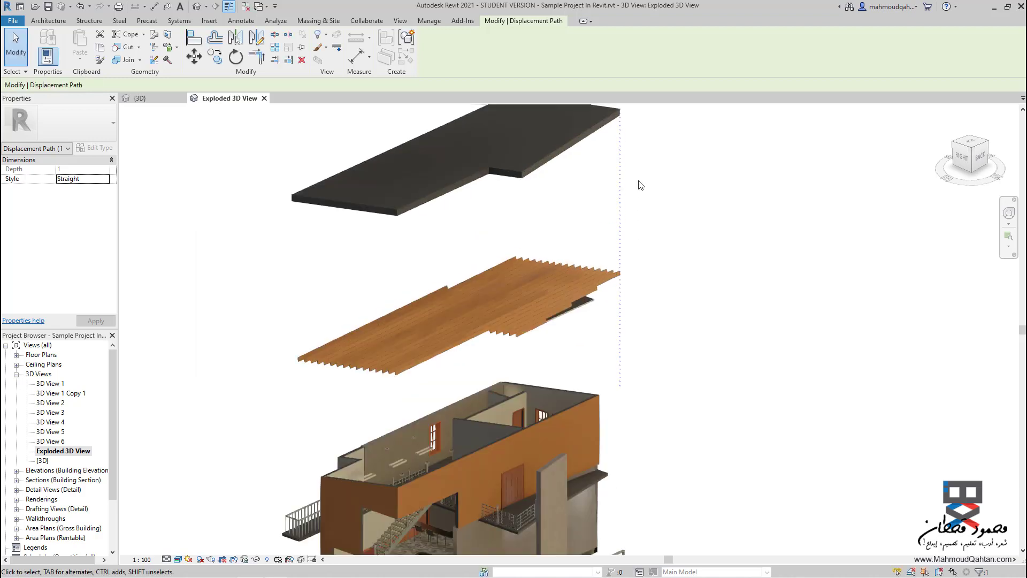
{"action": "scroll", "coordinate": [637, 183], "scroll_direction": "up", "scroll_amount": 2}
{"action": "middle_click_drag", "start_coordinate": [637, 184], "coordinate": [639, 274]}
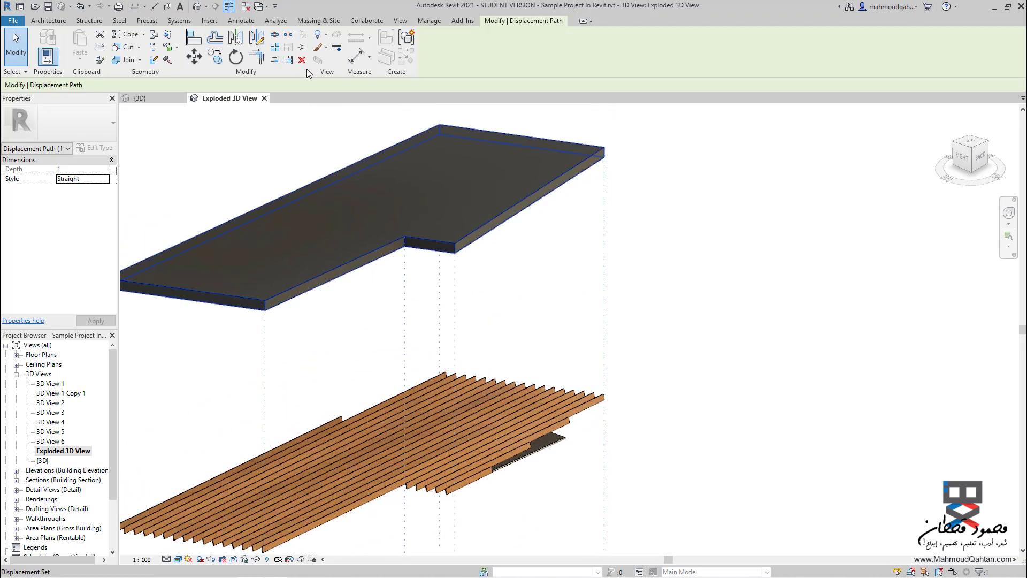
{"action": "left_click", "coordinate": [230, 7]}
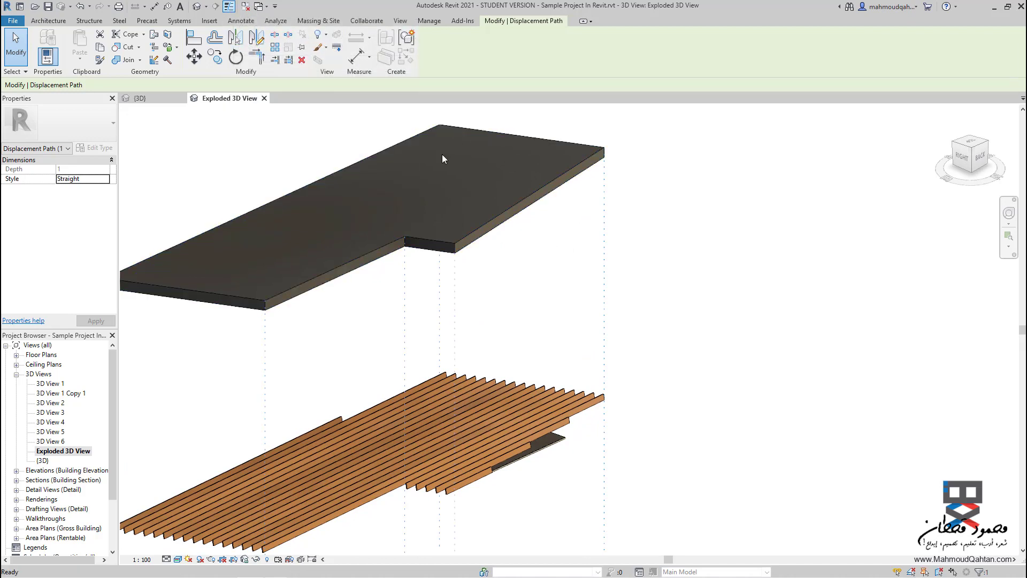
{"action": "left_click", "coordinate": [721, 311]}
{"action": "scroll", "coordinate": [680, 283], "scroll_direction": "down", "scroll_amount": 2}
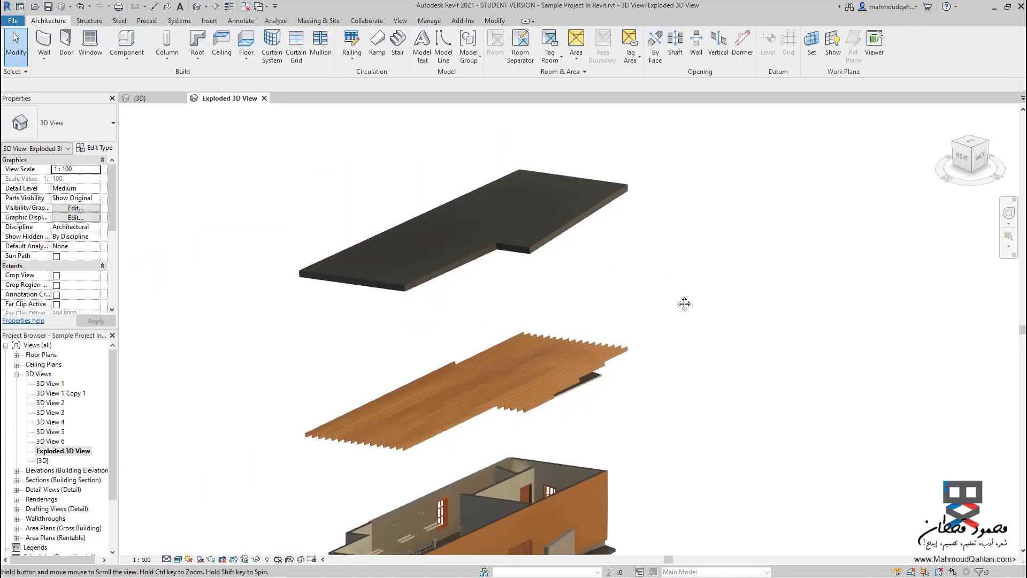
{"action": "scroll", "coordinate": [683, 298], "scroll_direction": "down", "scroll_amount": 1}
- Override the displacement paths by category to line weight 7
{"action": "left_click", "coordinate": [618, 245]}
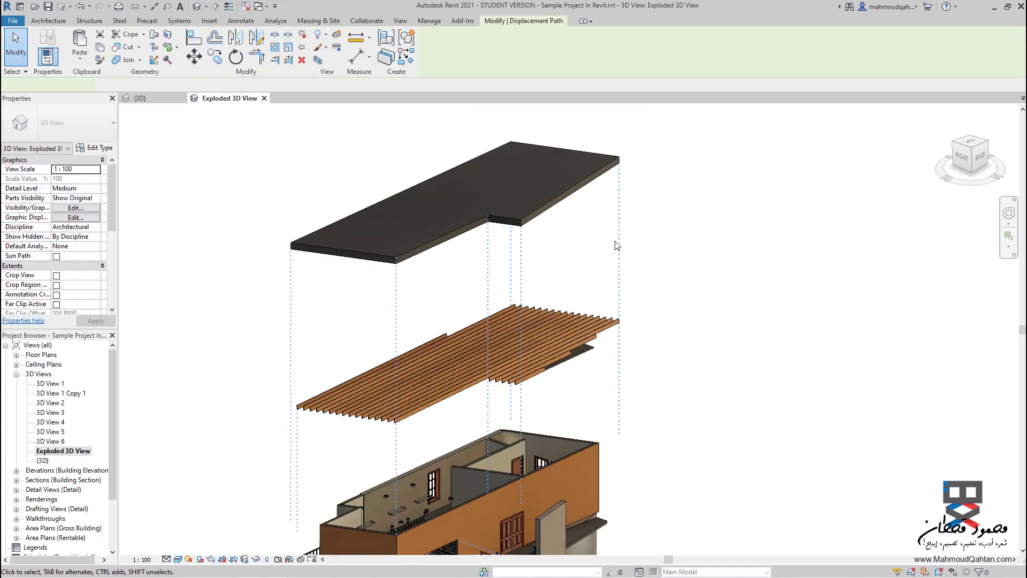
{"action": "right_click", "coordinate": [618, 234]}
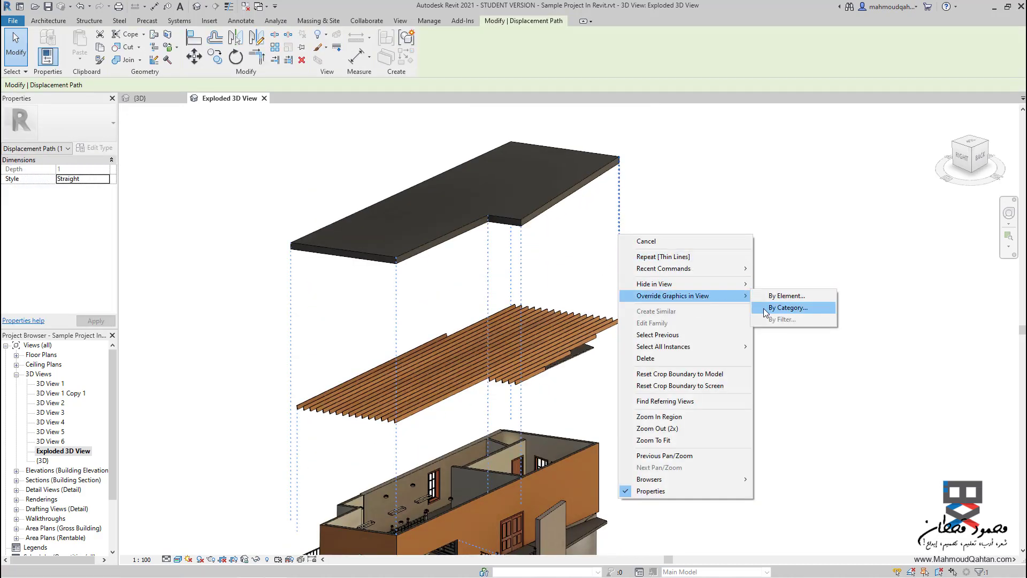
{"action": "left_click", "coordinate": [763, 309]}
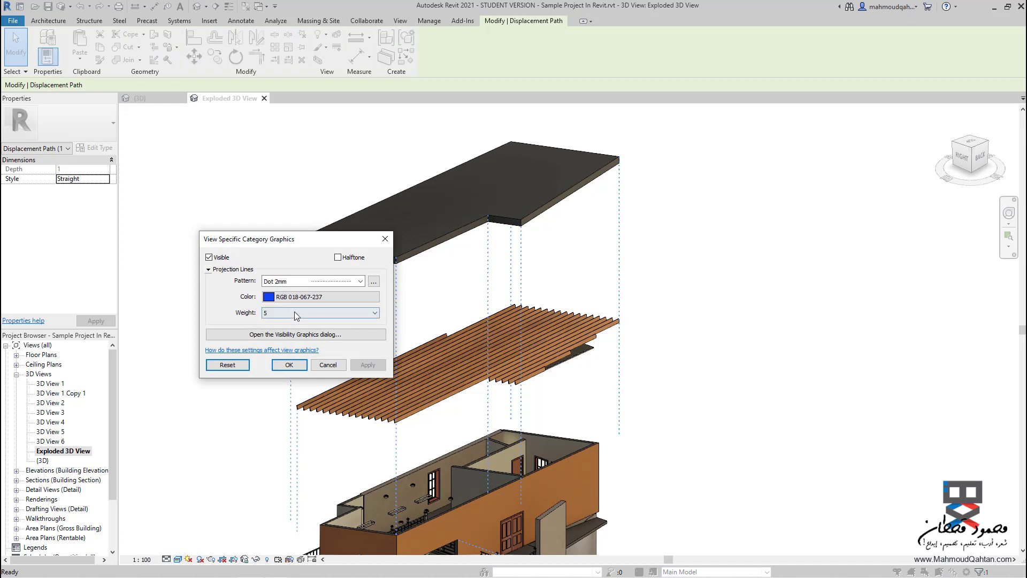
{"action": "left_click", "coordinate": [353, 312]}
{"action": "left_click", "coordinate": [276, 371]}
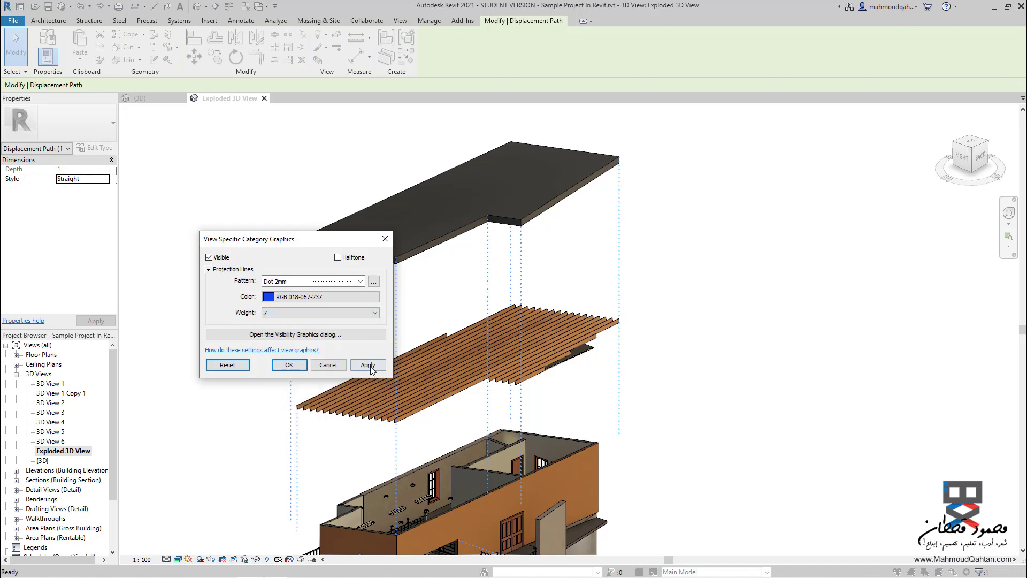
{"action": "left_click", "coordinate": [289, 365]}
{"action": "scroll", "coordinate": [576, 325], "scroll_direction": "down", "scroll_amount": 2}
{"action": "scroll", "coordinate": [576, 325], "scroll_direction": "down", "scroll_amount": 2}
{"action": "scroll", "coordinate": [551, 337], "scroll_direction": "down", "scroll_amount": 2}
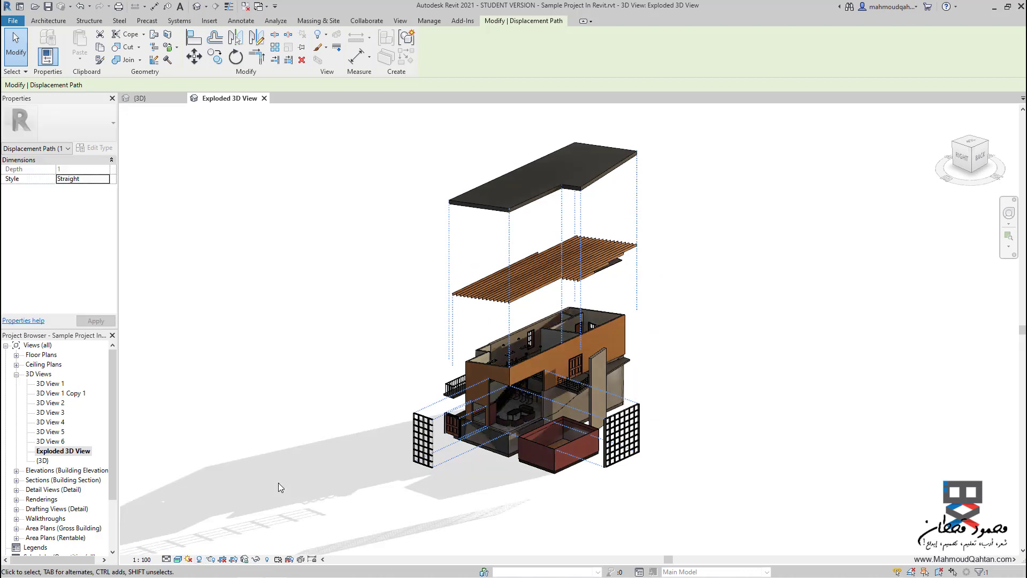
- Turn on Show Ambient Shadows in the view's Graphic Display Options
{"action": "left_click", "coordinate": [177, 559]}
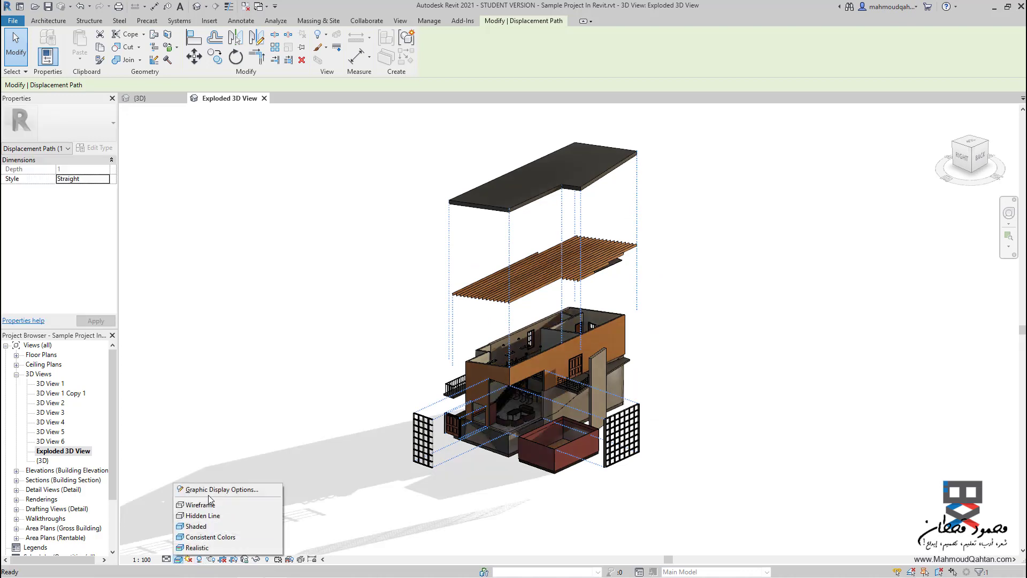
{"action": "left_click", "coordinate": [233, 489]}
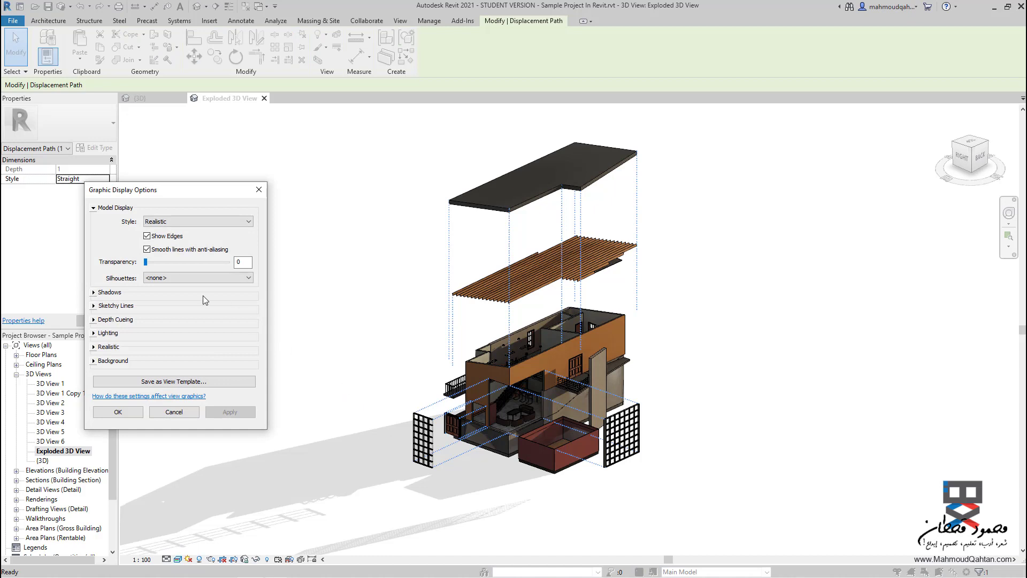
{"action": "left_click", "coordinate": [94, 293]}
{"action": "left_click", "coordinate": [149, 314]}
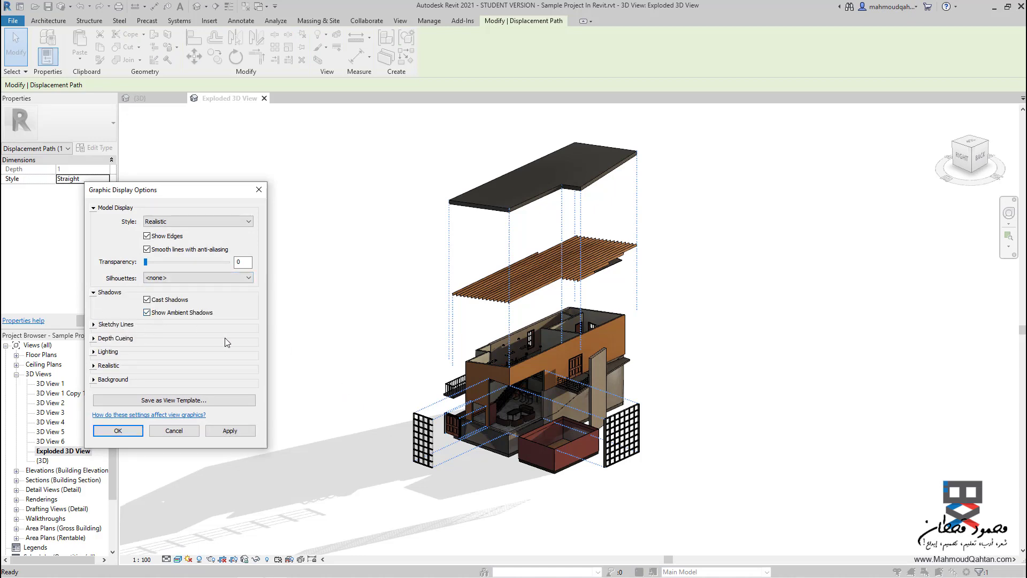
- Set the Shadows slider to 31 and Ambient Light to 33, then apply and confirm
{"action": "left_click", "coordinate": [94, 352]}
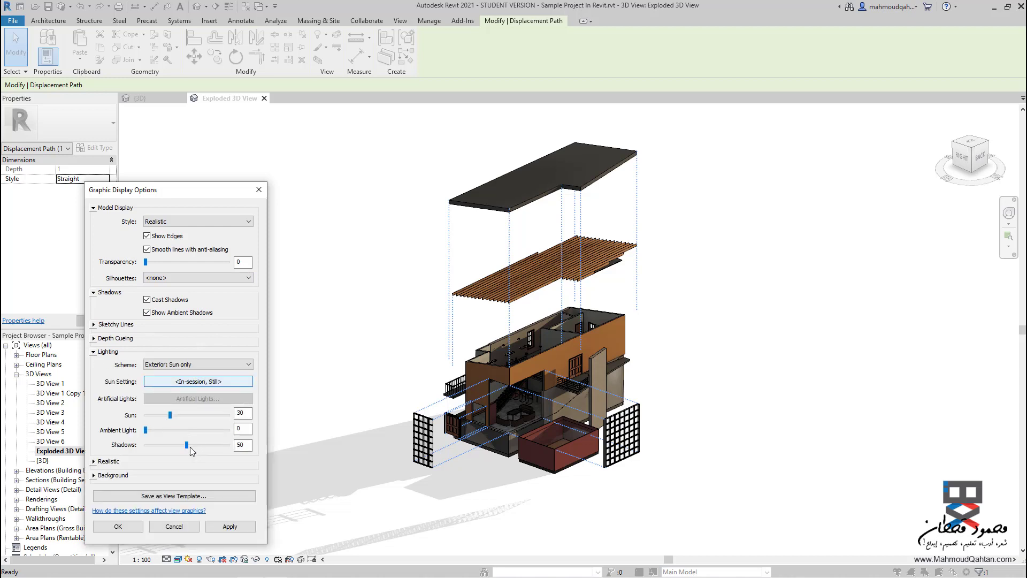
{"action": "left_click_drag", "start_coordinate": [175, 190], "coordinate": [145, 125]}
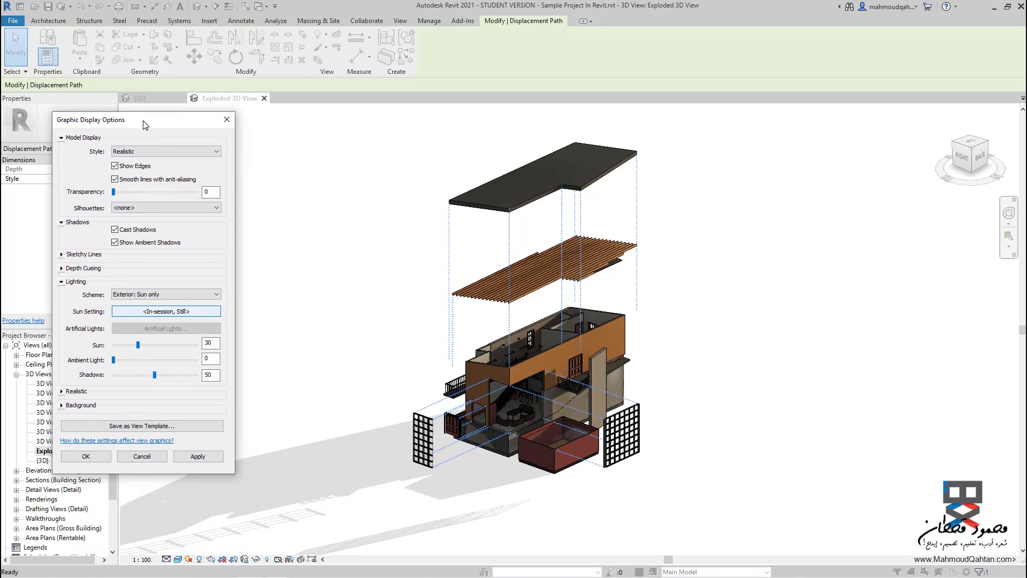
{"action": "left_click_drag", "start_coordinate": [157, 378], "coordinate": [132, 373]}
{"action": "left_click", "coordinate": [206, 459]}
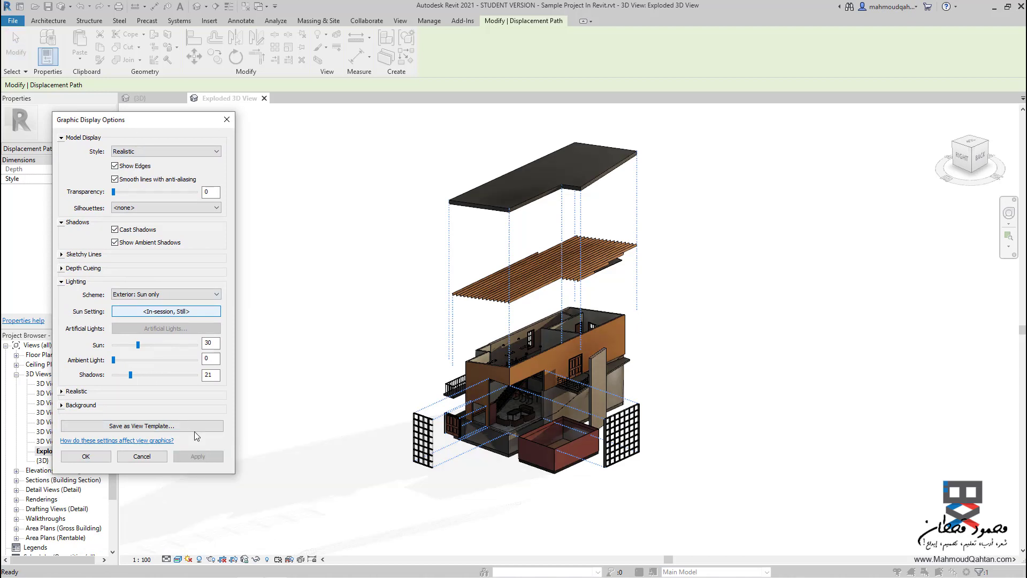
{"action": "left_click_drag", "start_coordinate": [130, 374], "coordinate": [140, 359]}
{"action": "left_click", "coordinate": [201, 455]}
{"action": "left_click", "coordinate": [88, 458]}
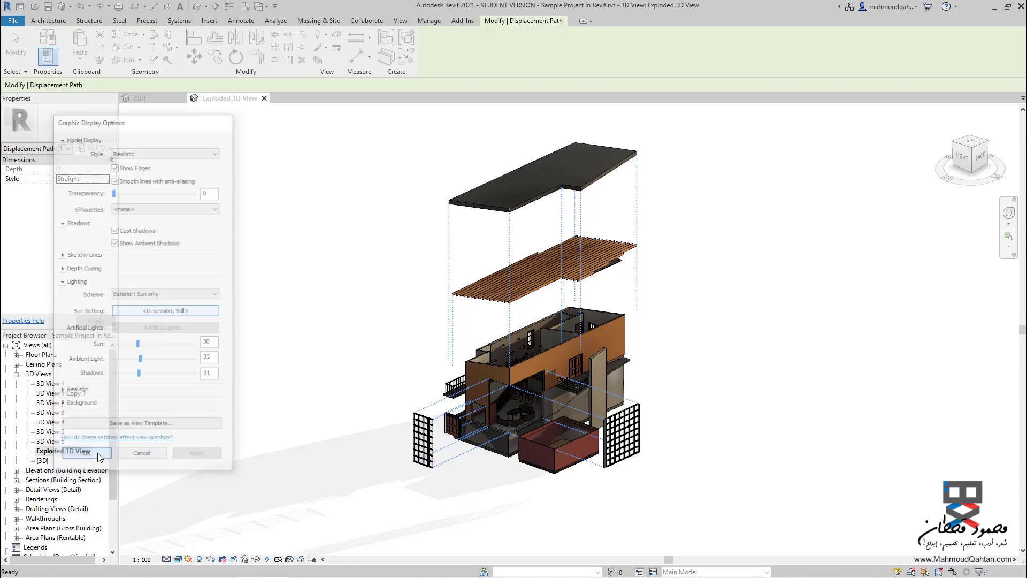
- Switch the exploded view to Shaded, then Hidden Line, and reframe the model
{"action": "left_click", "coordinate": [177, 559]}
{"action": "left_click", "coordinate": [209, 527]}
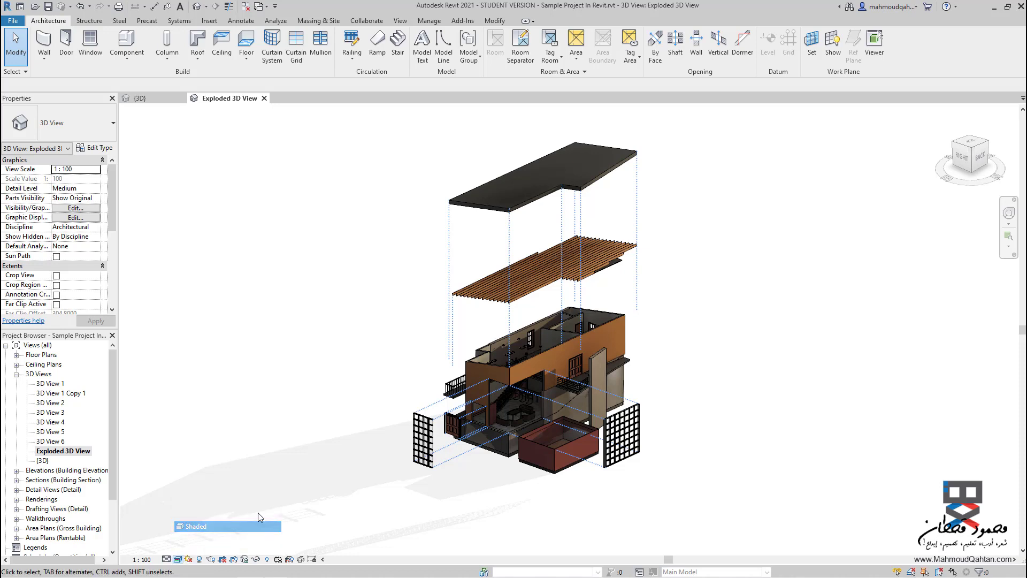
{"action": "left_click", "coordinate": [177, 560]}
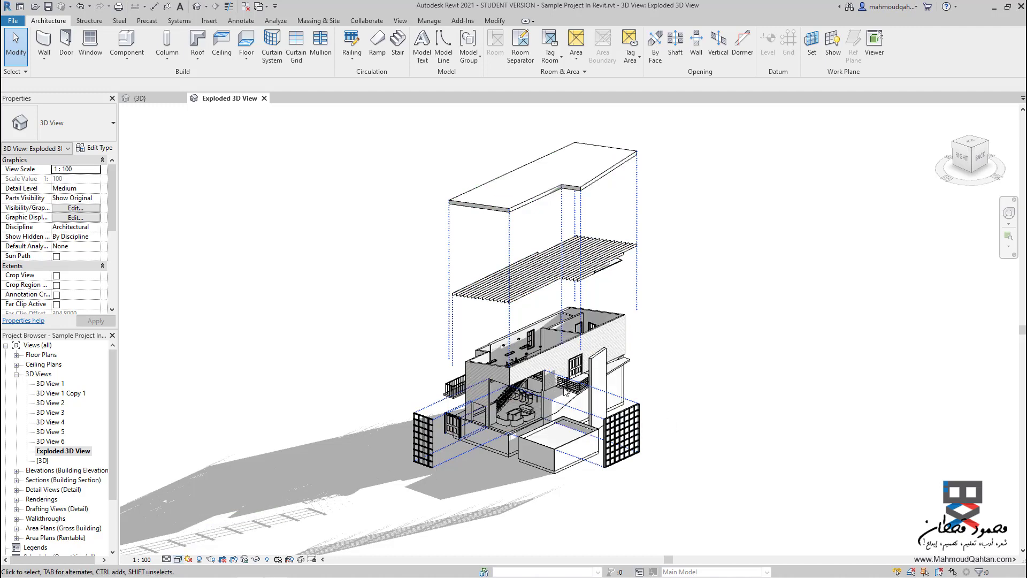
{"action": "middle_click_drag", "start_coordinate": [645, 366], "coordinate": [679, 383]}
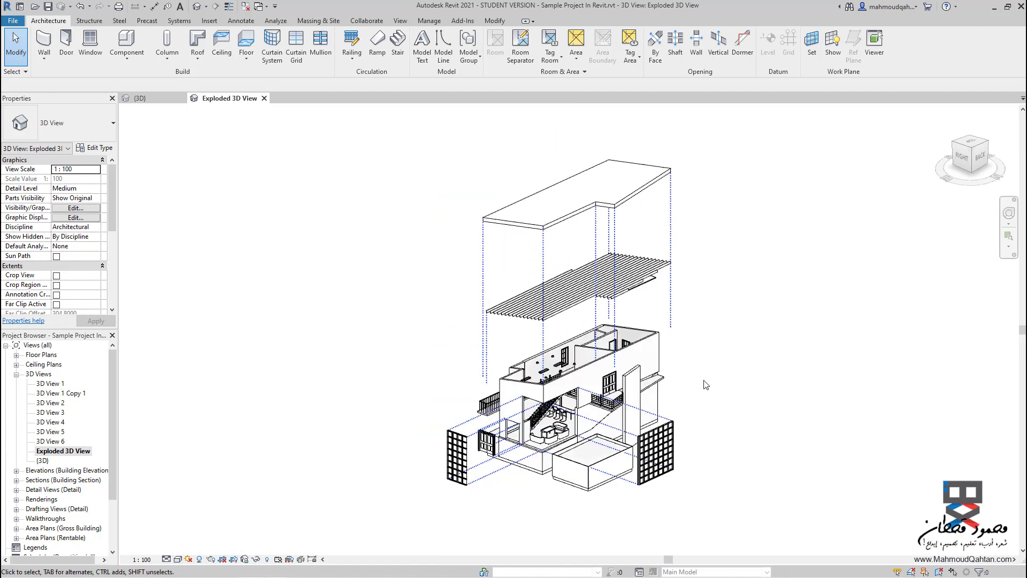
{"action": "scroll", "coordinate": [766, 398], "scroll_direction": "up", "scroll_amount": 2}
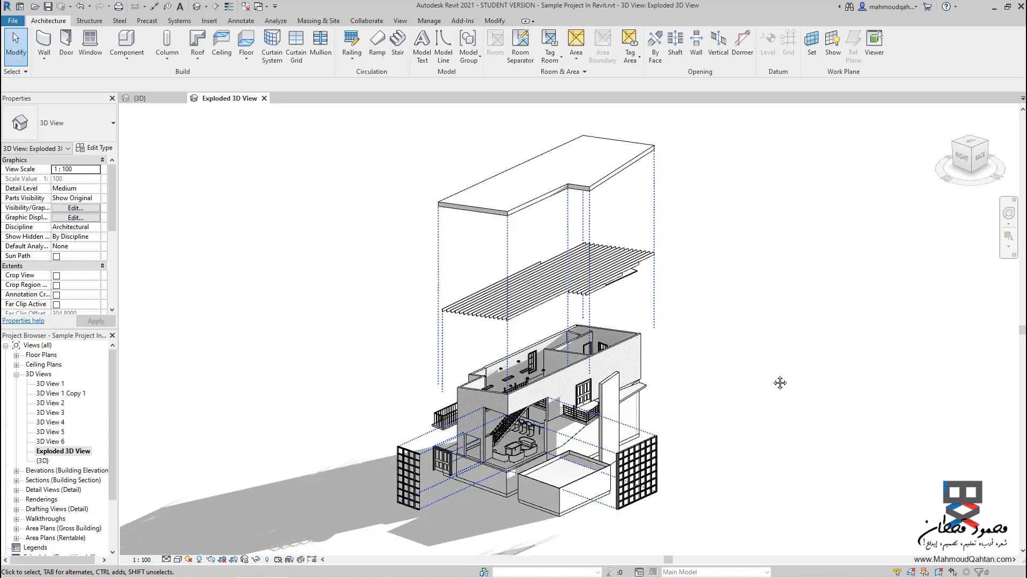